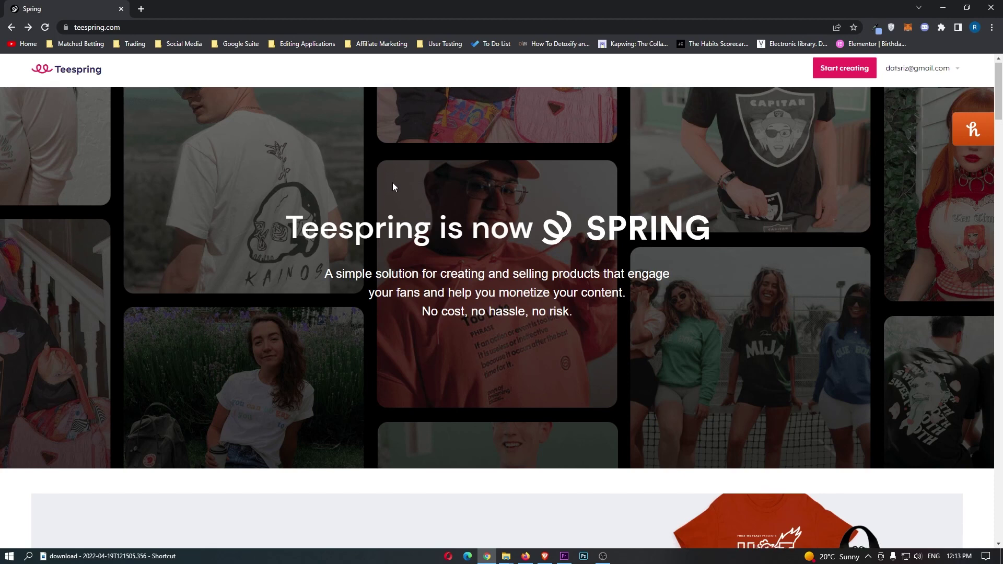
# Scroll to the 'What is print on demand' section, highlight its POD definition, then clear the highlight
pyautogui.scroll(-15, 427, 193)
pyautogui.scroll(-18, 428, 196)
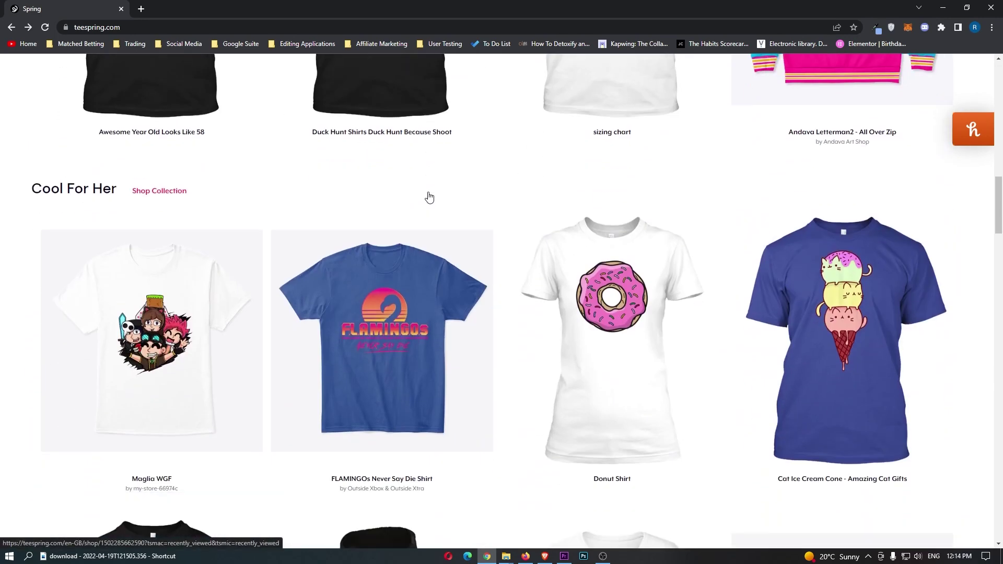
pyautogui.scroll(-15, 428, 196)
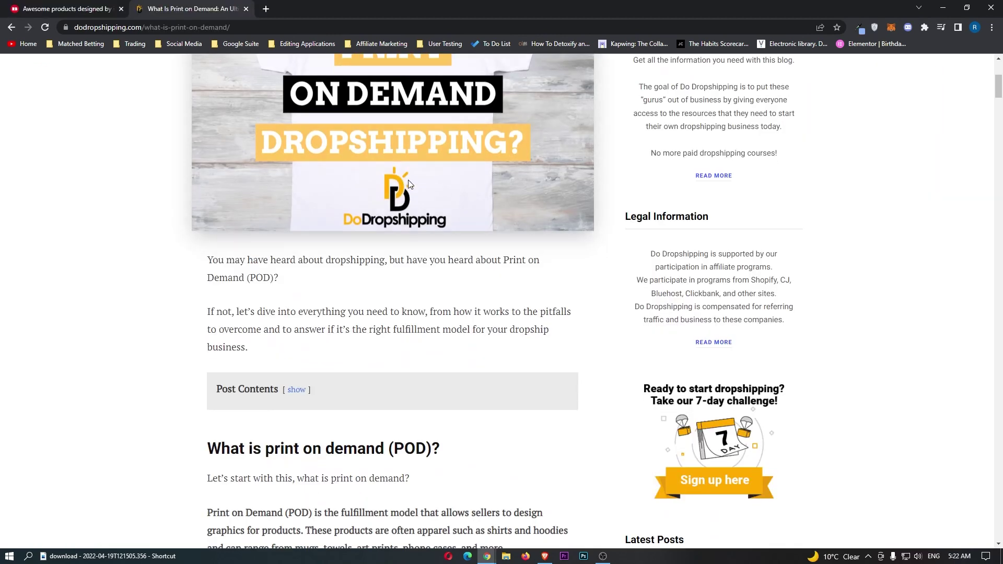
pyautogui.scroll(-4, 331, 194)
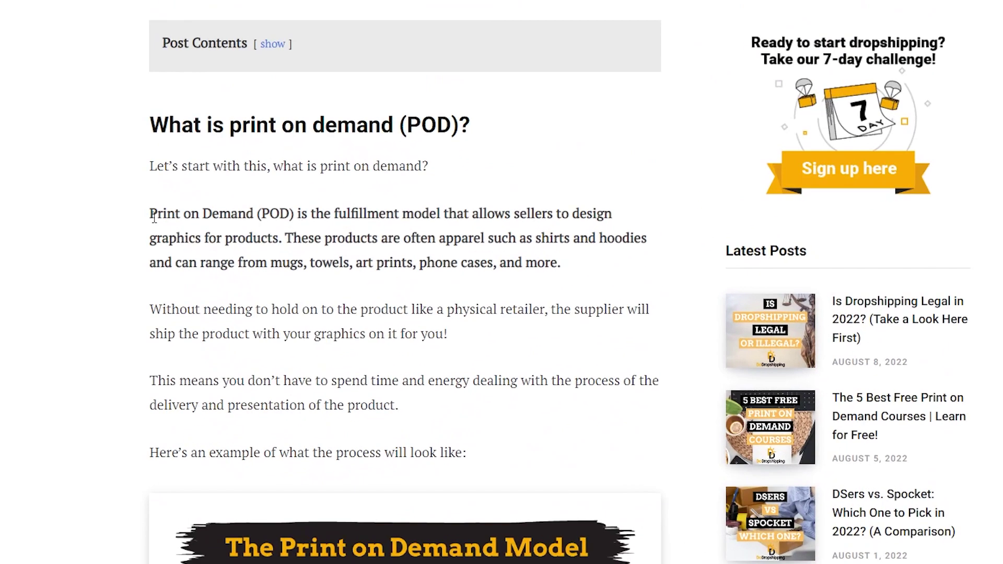
pyautogui.moveTo(206, 251); pyautogui.dragTo(334, 252)
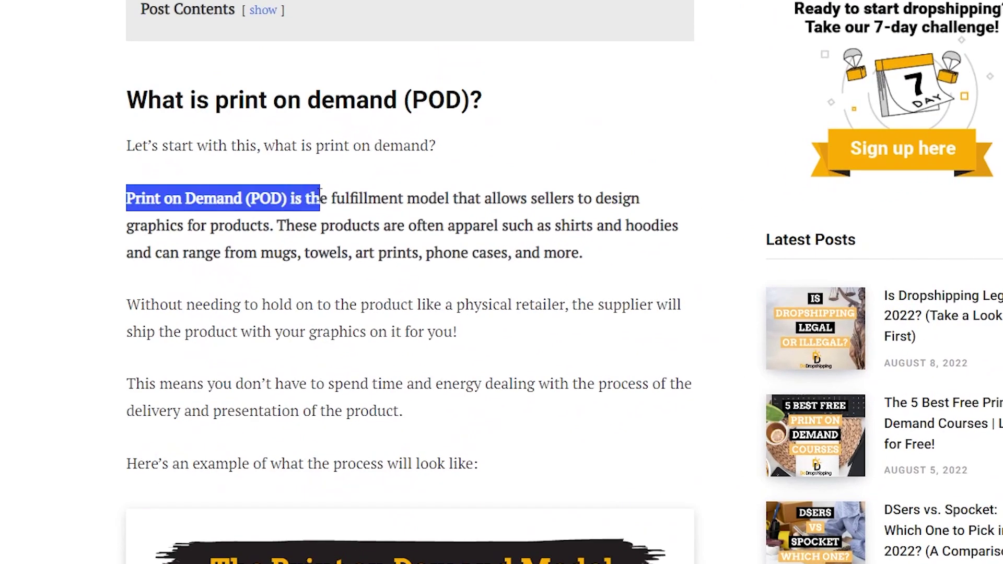
pyautogui.moveTo(320, 192); pyautogui.dragTo(581, 255)
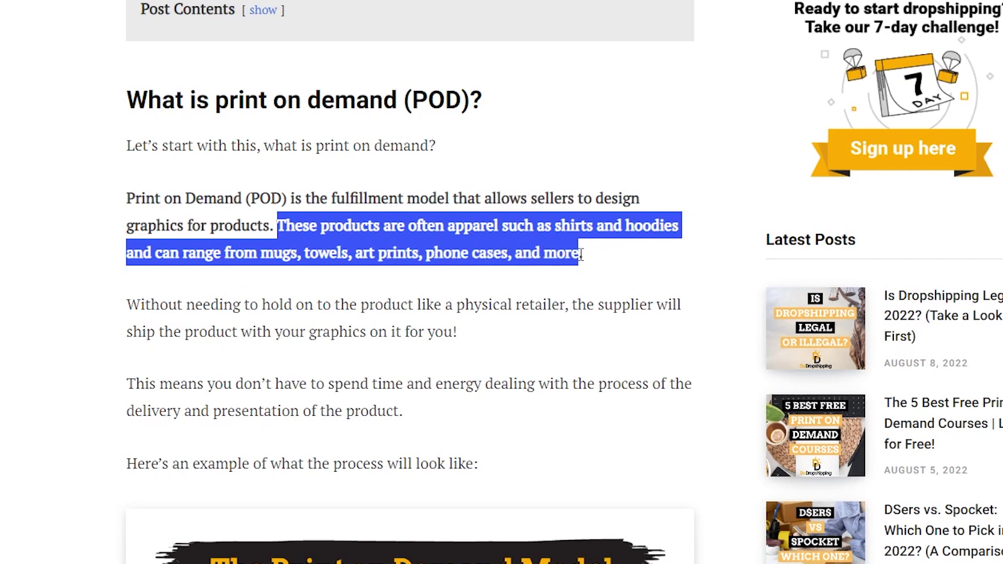
pyautogui.click(600, 259)
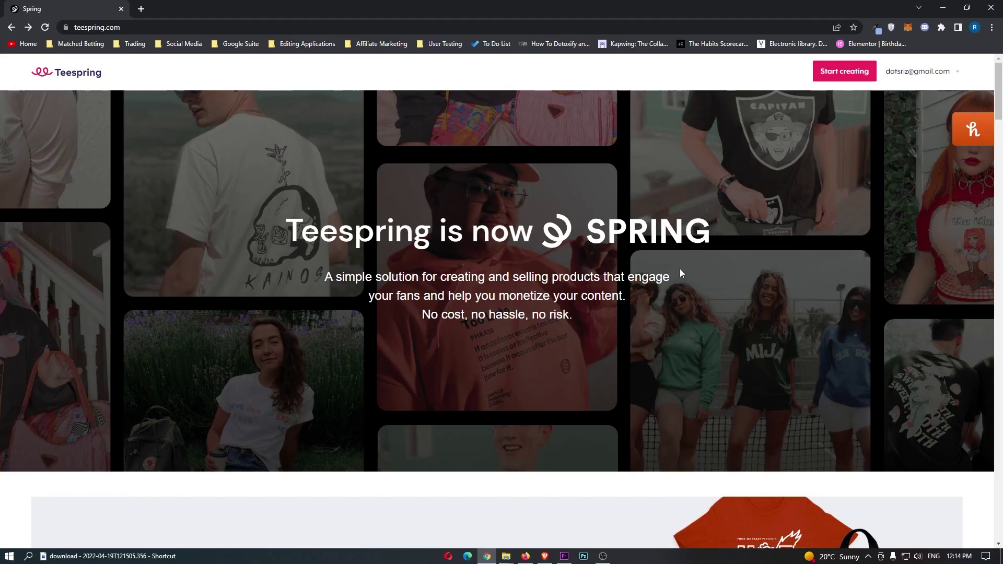
# Open Discover under Discover Creators and browse the Apparel grid of pizza, fries and beer shirts
pyautogui.scroll(-8, 633, 266)
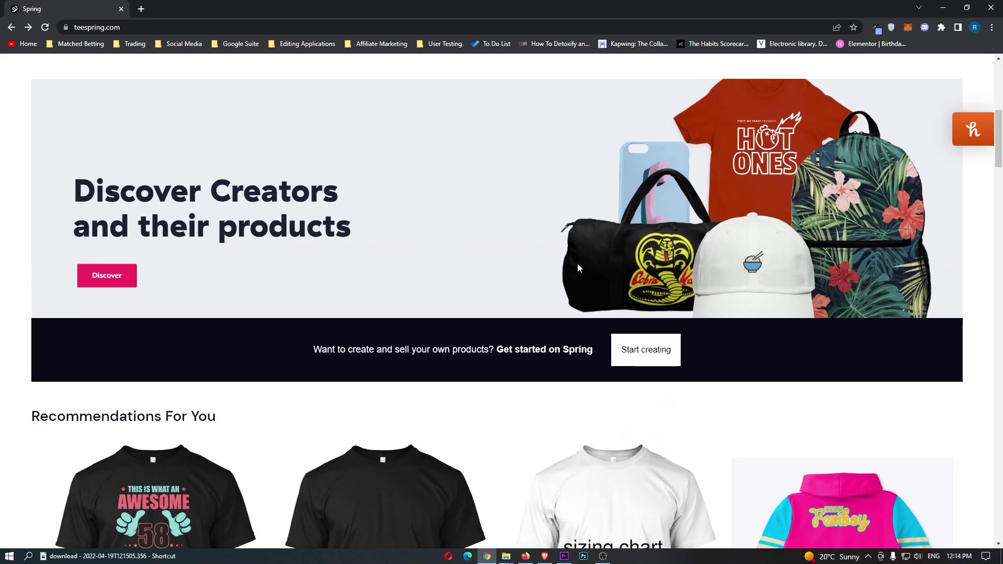
pyautogui.scroll(-2, 572, 245)
pyautogui.scroll(2, 582, 209)
pyautogui.click(118, 286)
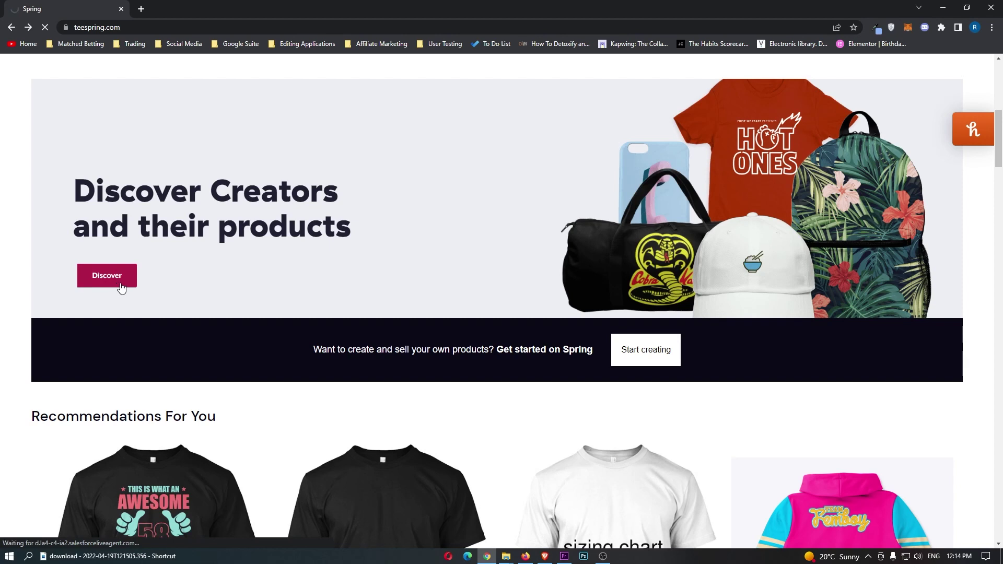
pyautogui.scroll(-5, 606, 281)
pyautogui.scroll(-5, 606, 286)
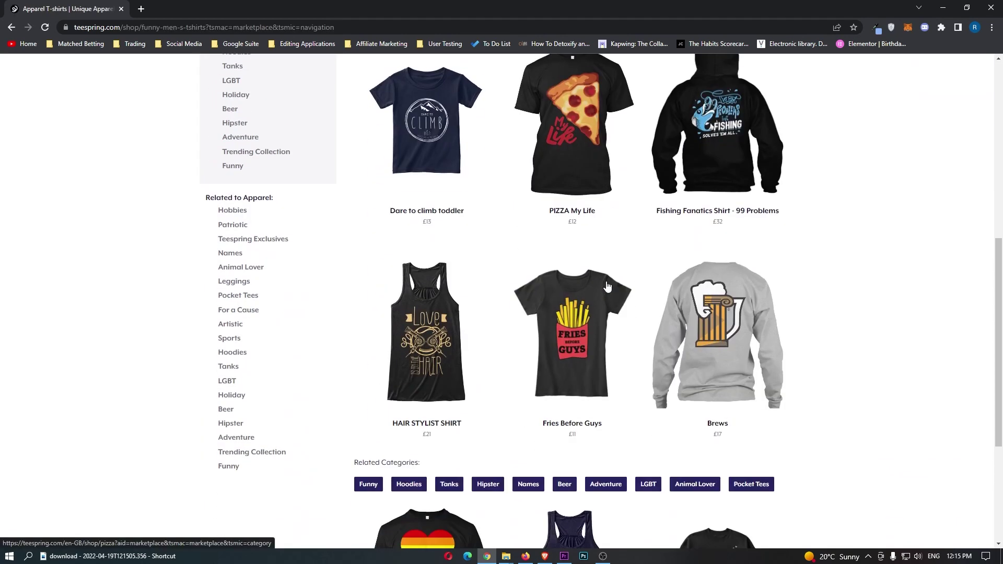
pyautogui.scroll(10, 433, 311)
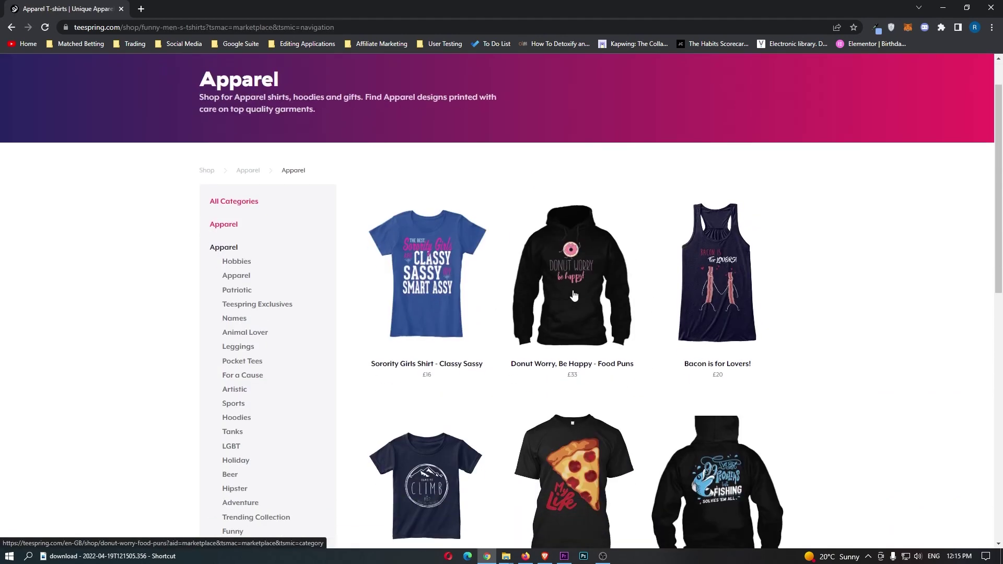
pyautogui.scroll(-7, 723, 296)
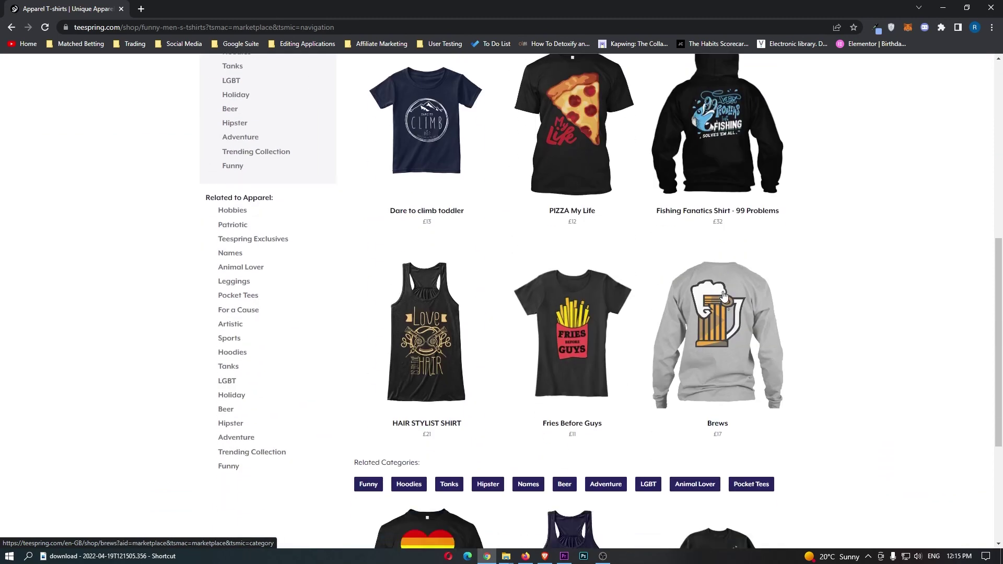
pyautogui.scroll(3, 724, 296)
pyautogui.scroll(-6, 723, 296)
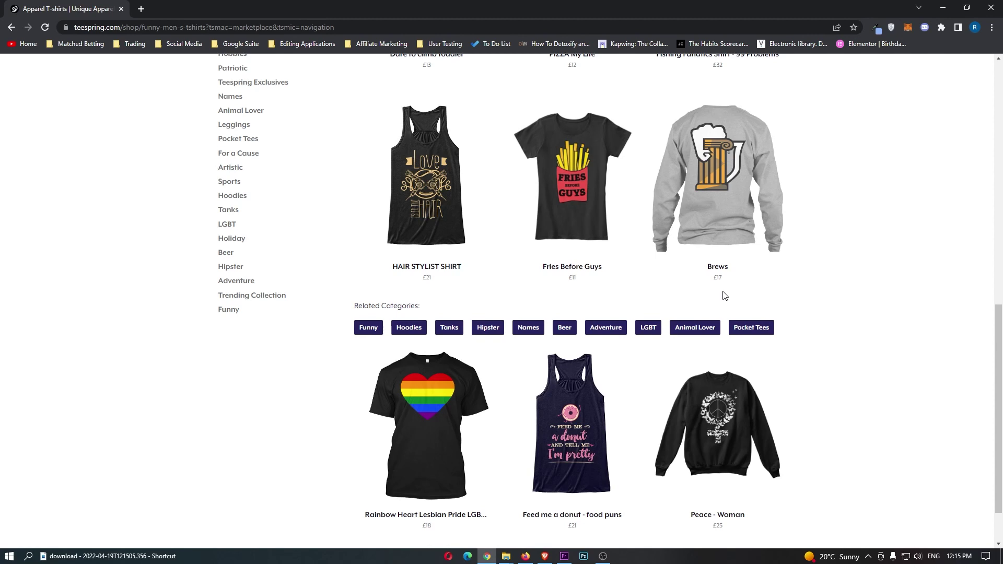
pyautogui.click(429, 205)
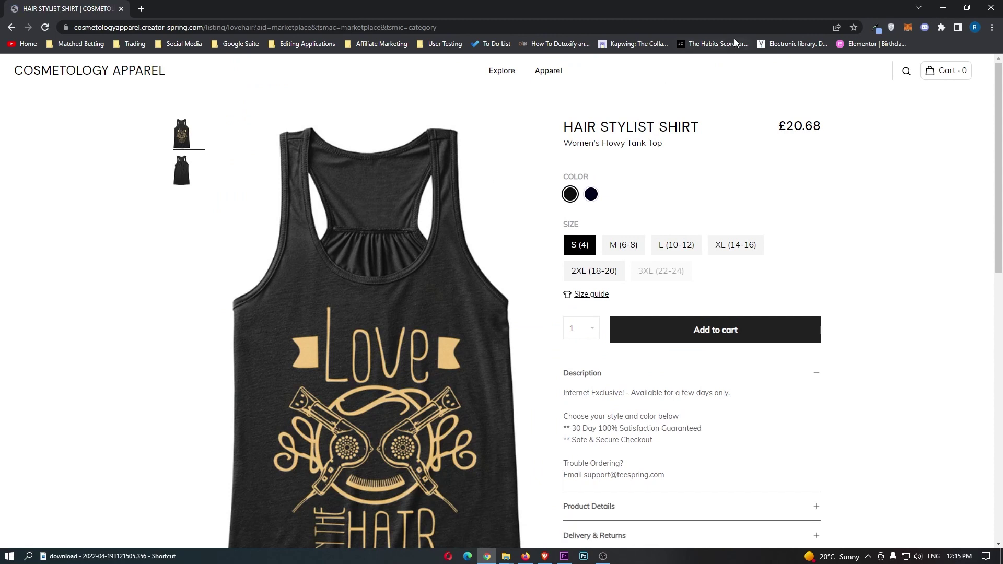
pyautogui.scroll(-2, 694, 112)
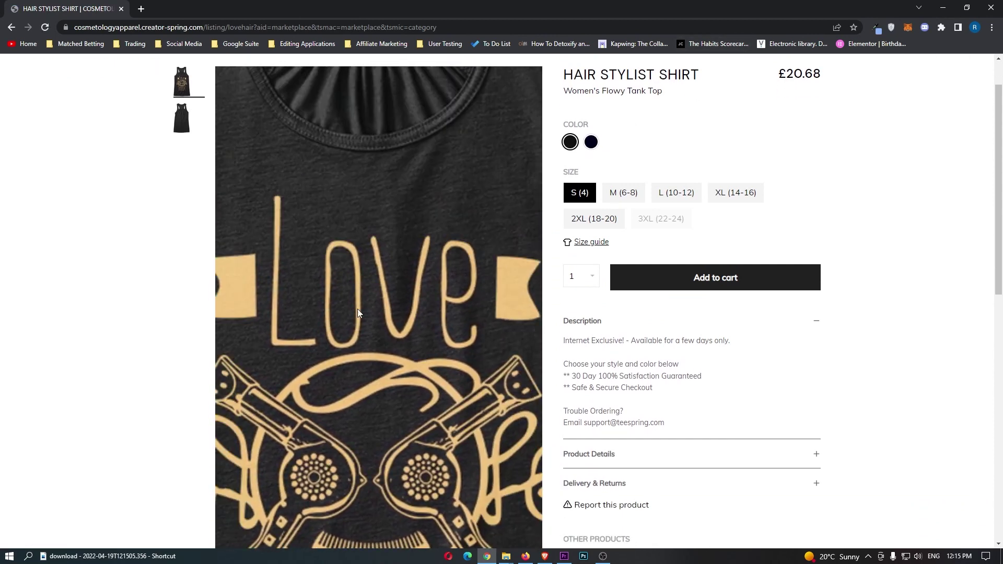
pyautogui.scroll(1, 708, 241)
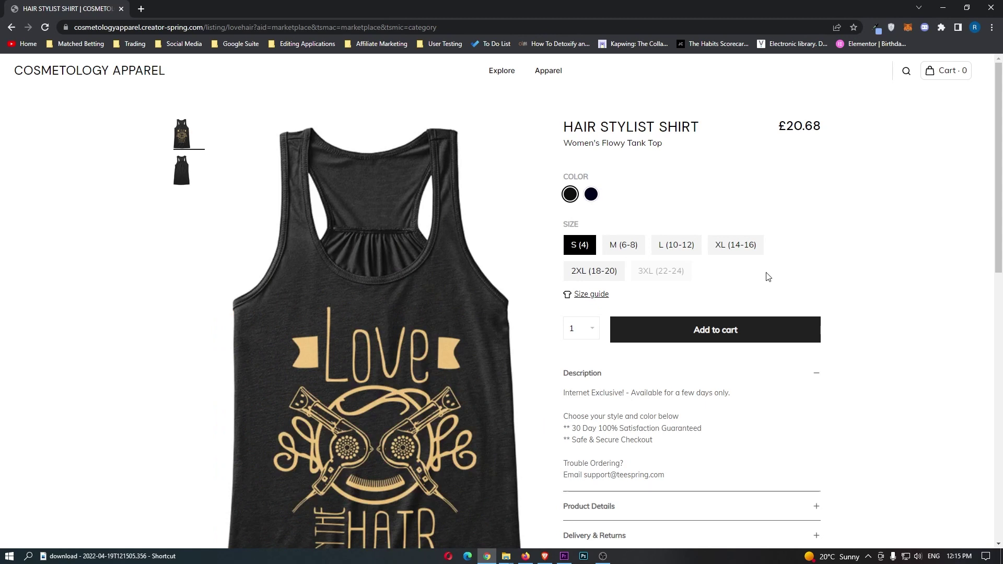
pyautogui.hotkey('alt', 'Left')
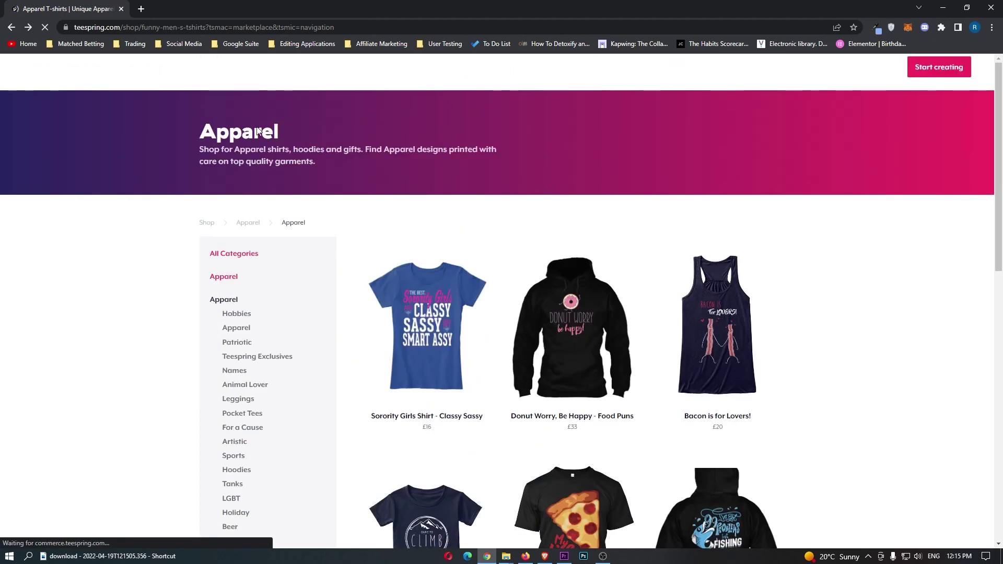
# Return to the Teespring homepage and start creating a new product
pyautogui.hotkey('alt', 'Left')
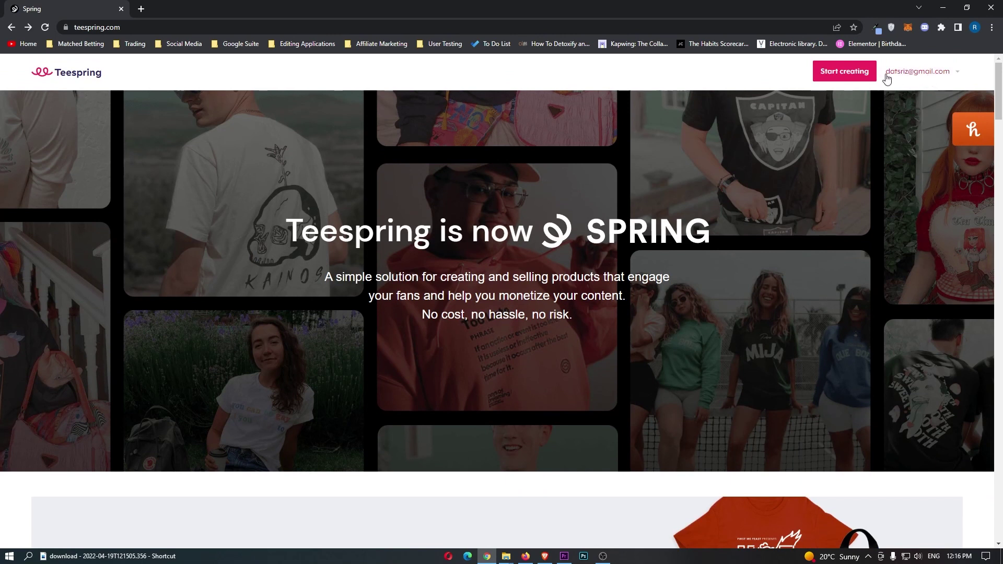
pyautogui.click(915, 76)
pyautogui.click(862, 76)
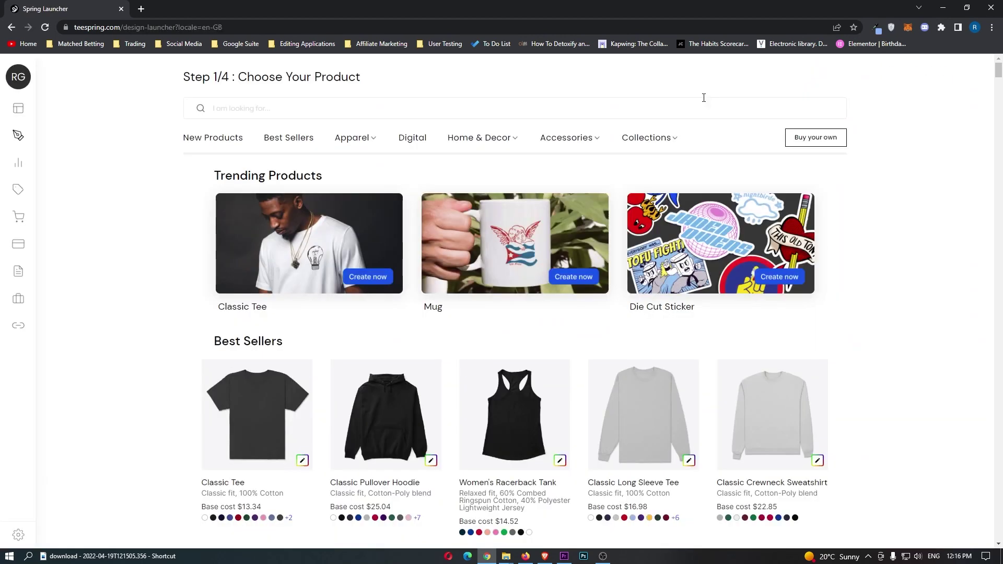
# Browse the Digital, Home & Decor and Apparel categories, then choose the Classic Tee
pyautogui.scroll(-3, 891, 250)
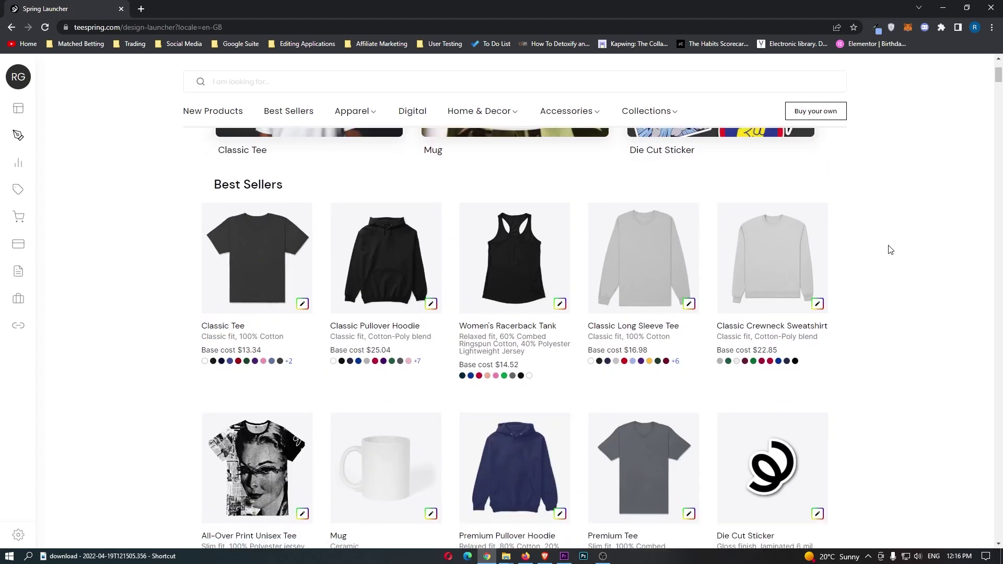
pyautogui.scroll(3, 890, 249)
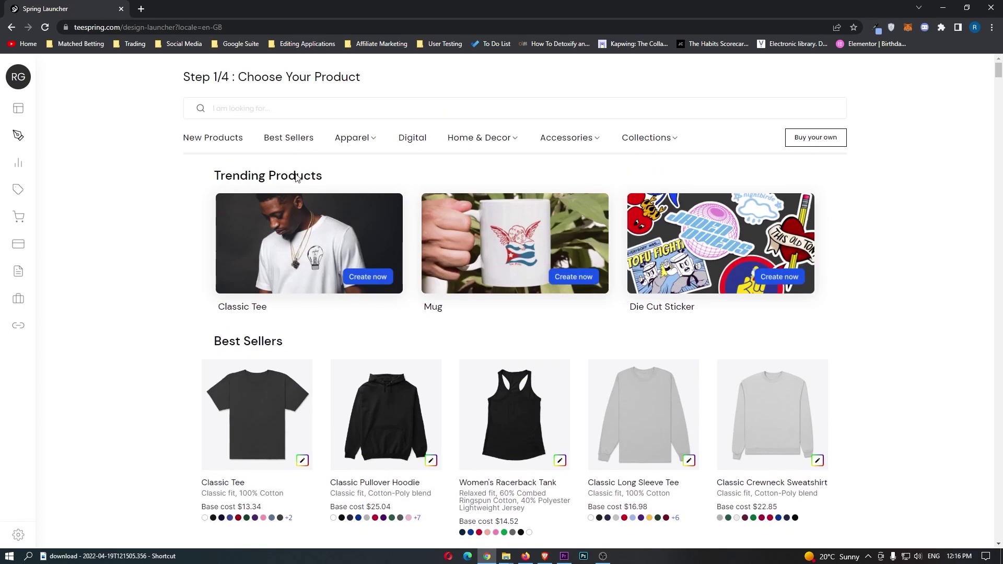
pyautogui.click(406, 139)
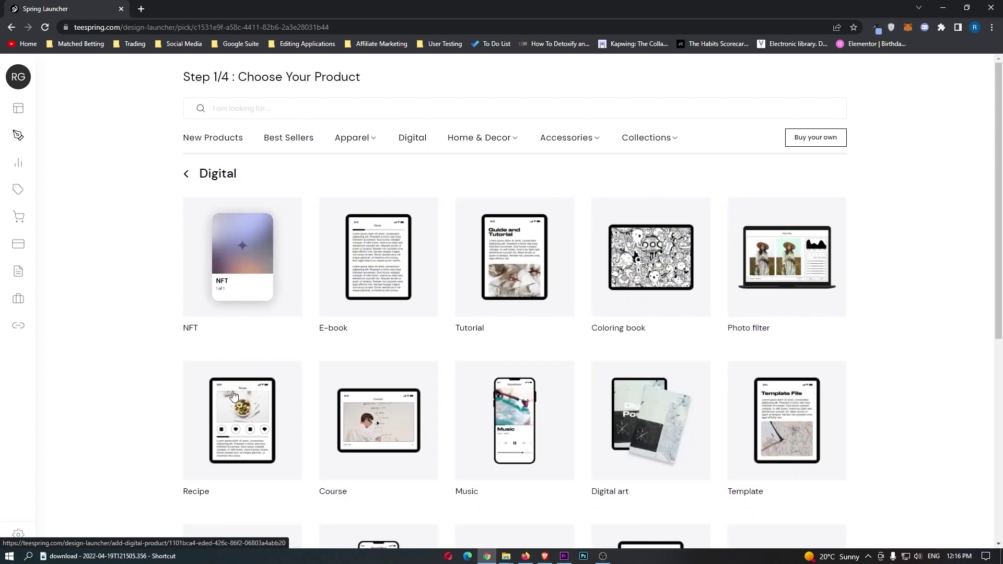
pyautogui.click(465, 149)
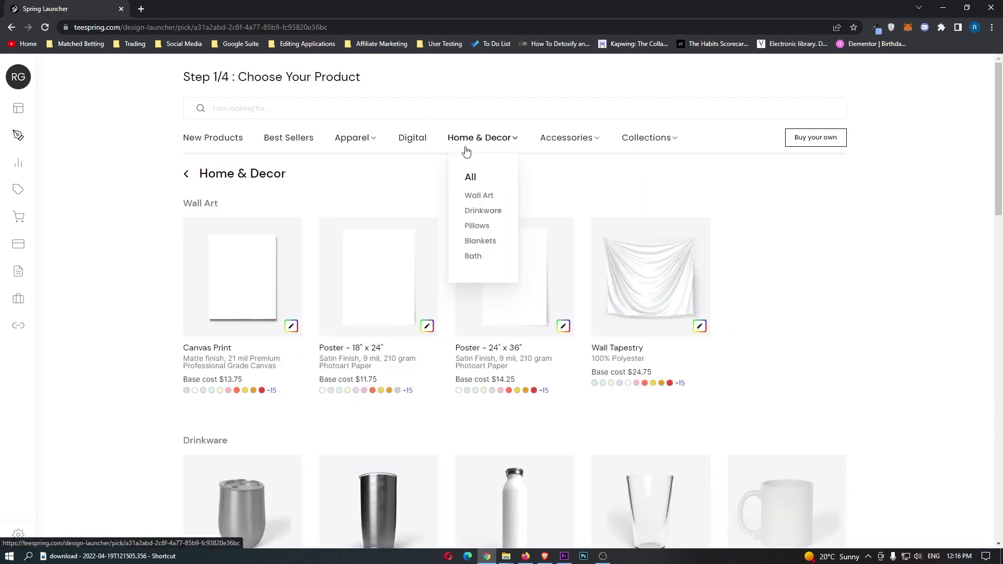
pyautogui.click(350, 138)
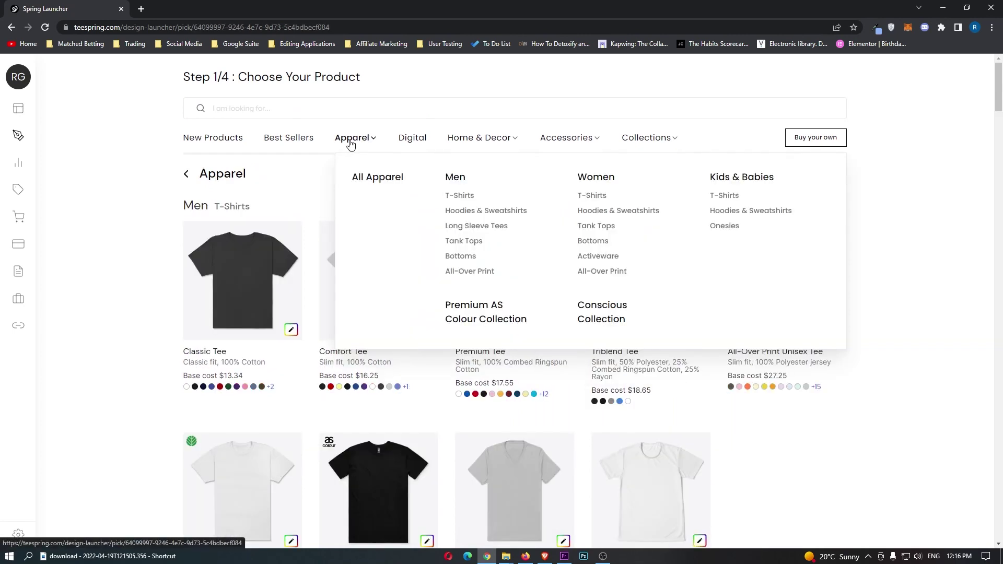
pyautogui.scroll(-1, 313, 239)
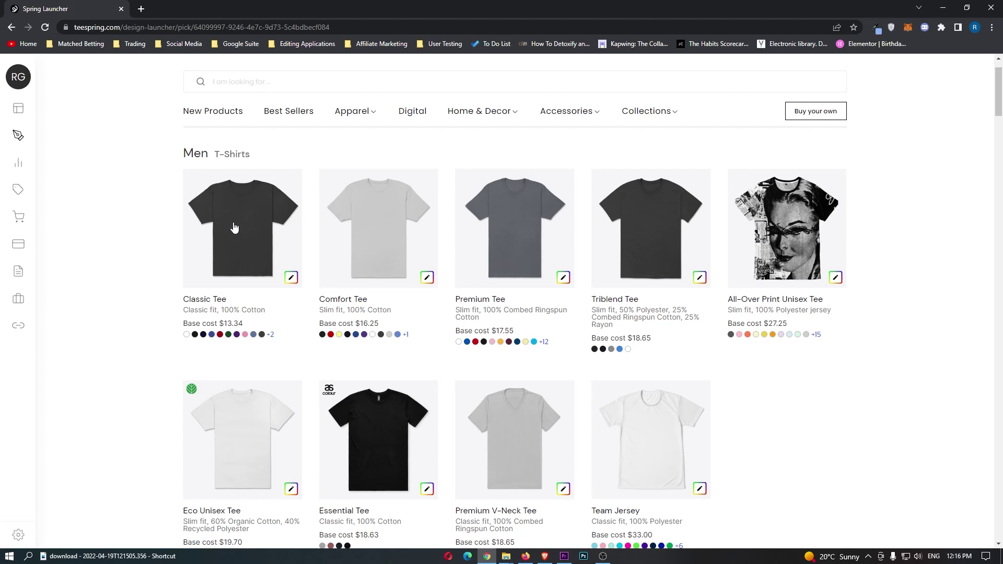
pyautogui.click(218, 256)
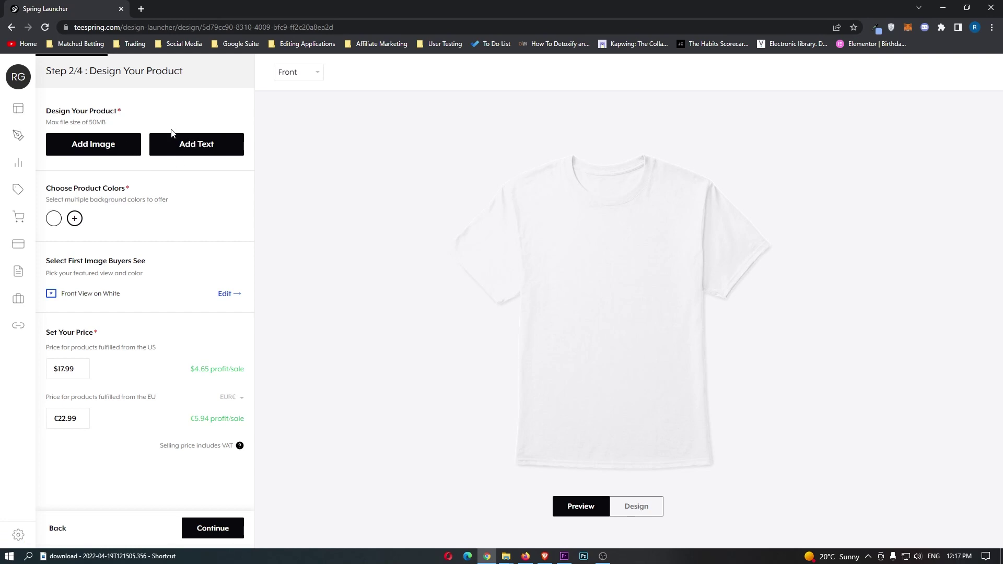
pyautogui.hotkey('alt', 'Left')
pyautogui.hotkey('alt', 'Left')
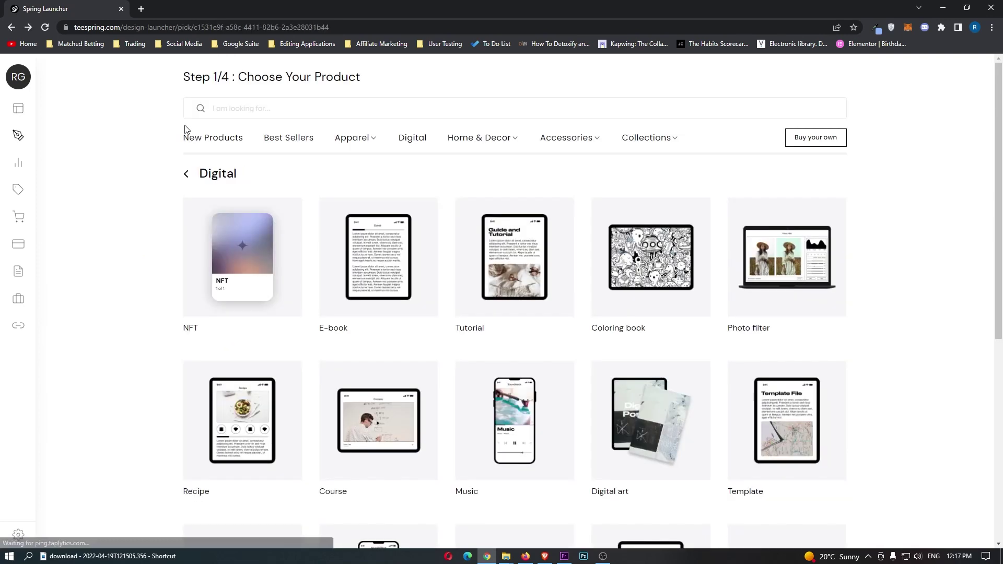
pyautogui.hotkey('alt', 'Left')
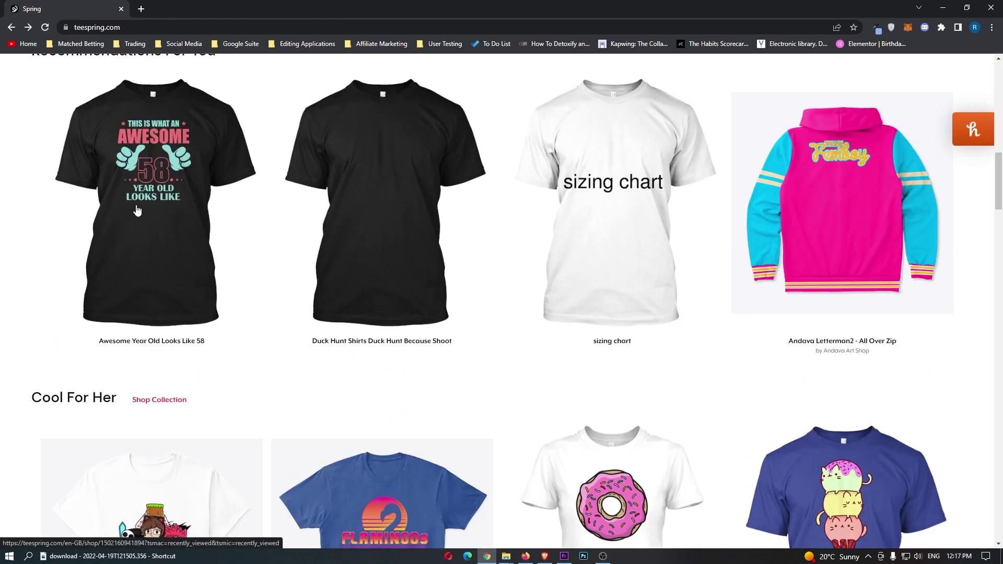
pyautogui.scroll(-3, 708, 219)
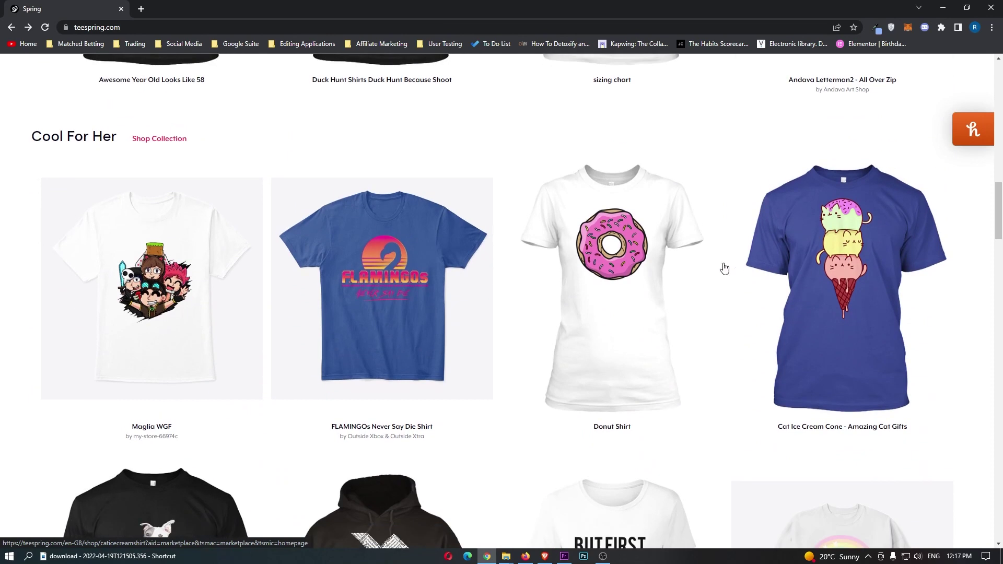
pyautogui.scroll(-4, 672, 263)
pyautogui.scroll(-7, 672, 264)
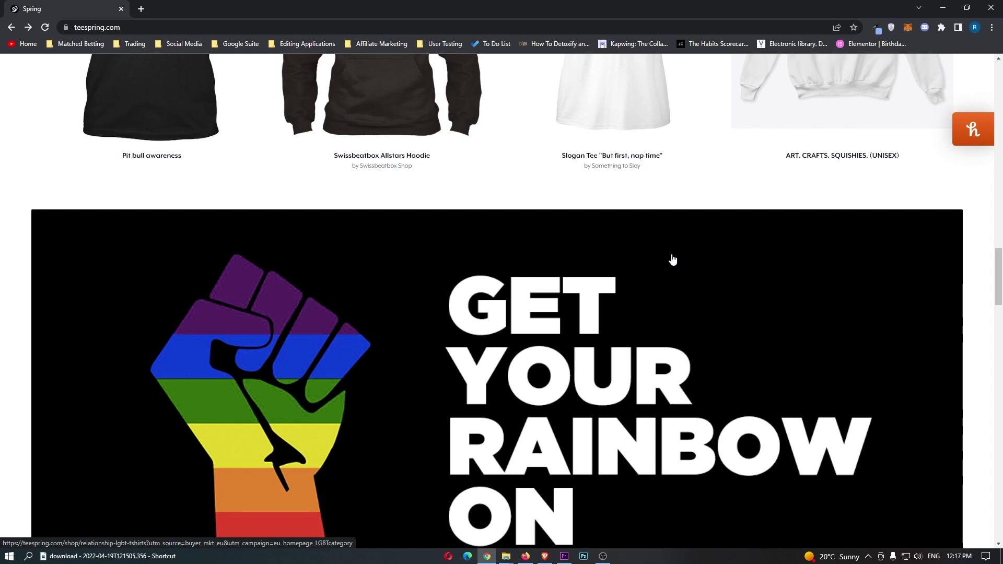
pyautogui.scroll(-13, 672, 260)
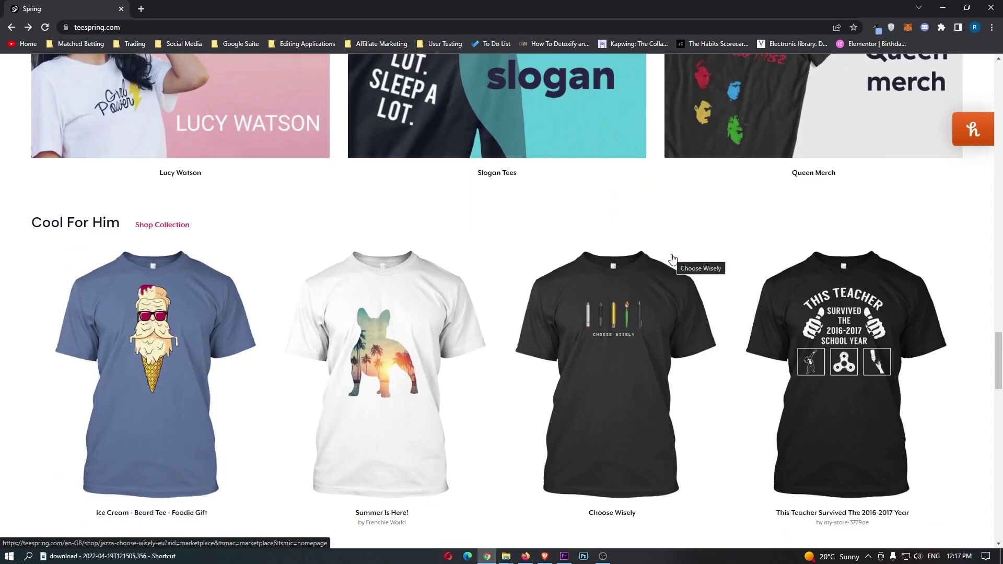
pyautogui.scroll(-15, 672, 259)
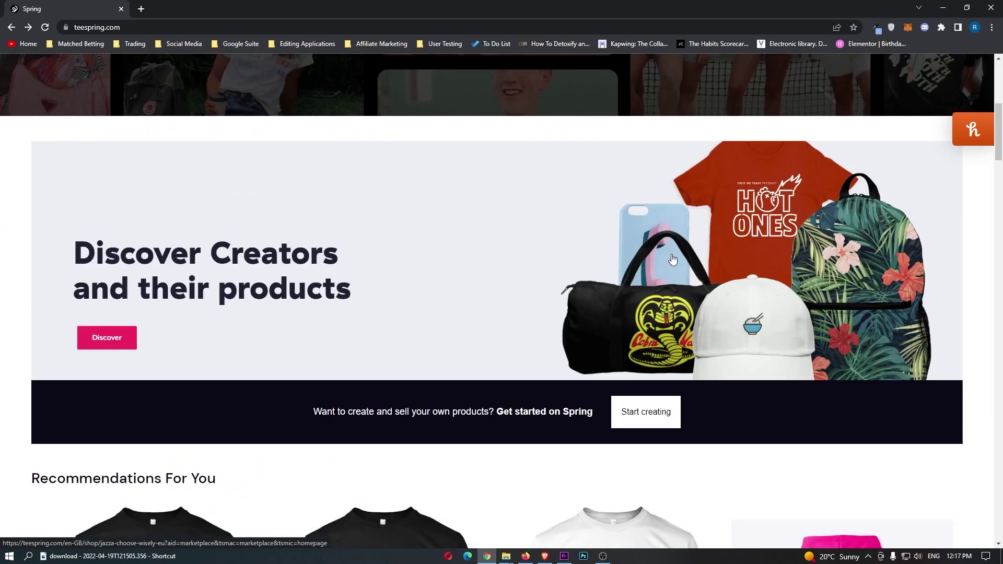
pyautogui.scroll(-5, 887, 463)
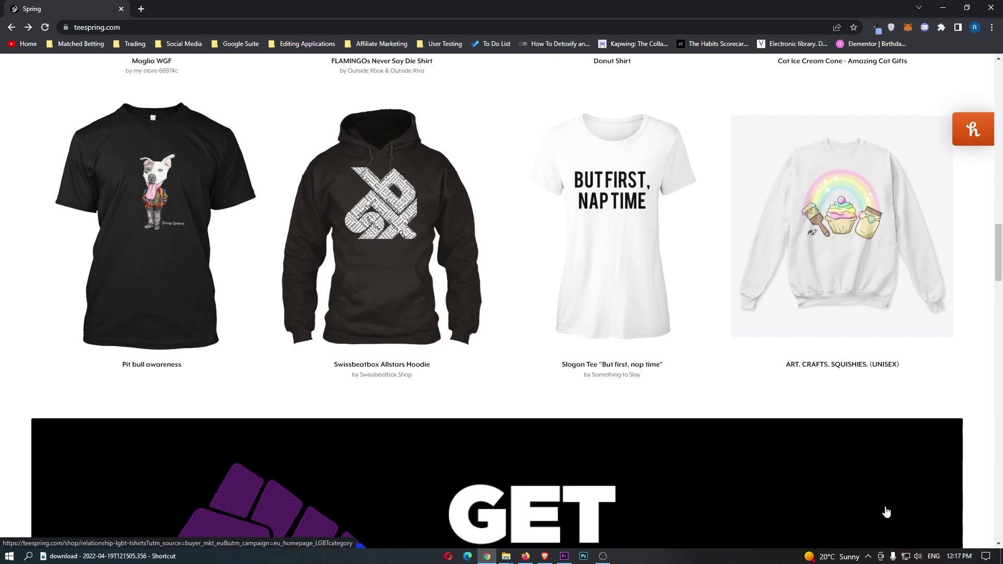
# Scroll up the Spring homepage before moving to Merch Informer's Tutorials page
pyautogui.scroll(5, 886, 511)
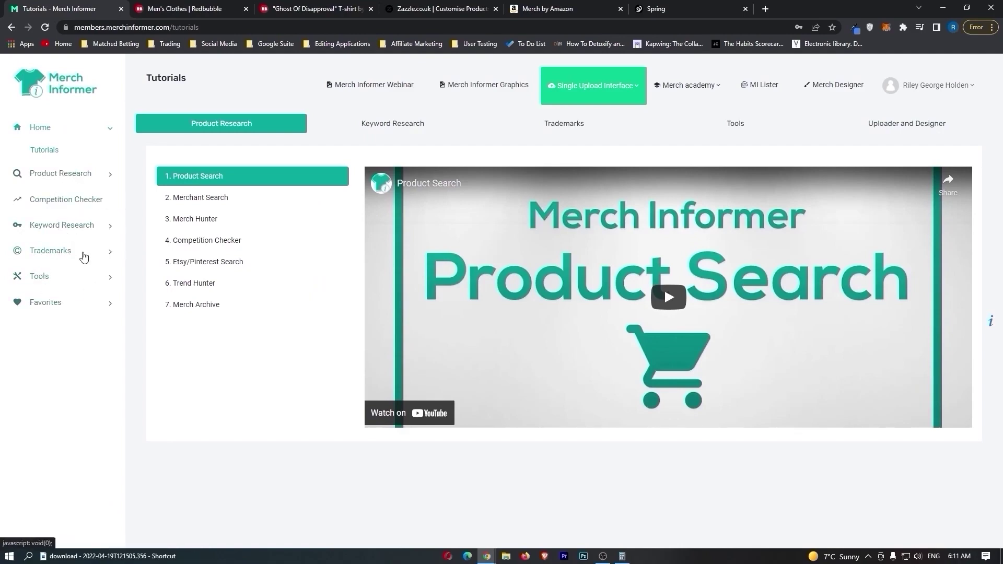
# Go to Product Research > Products Search and switch to the Competition Checker
pyautogui.click(67, 172)
pyautogui.click(73, 180)
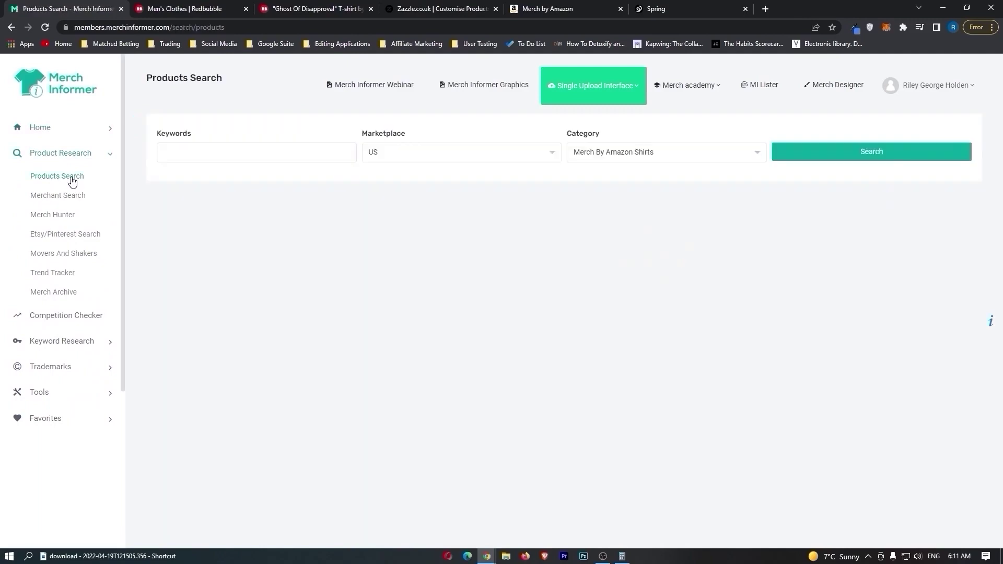
pyautogui.click(75, 319)
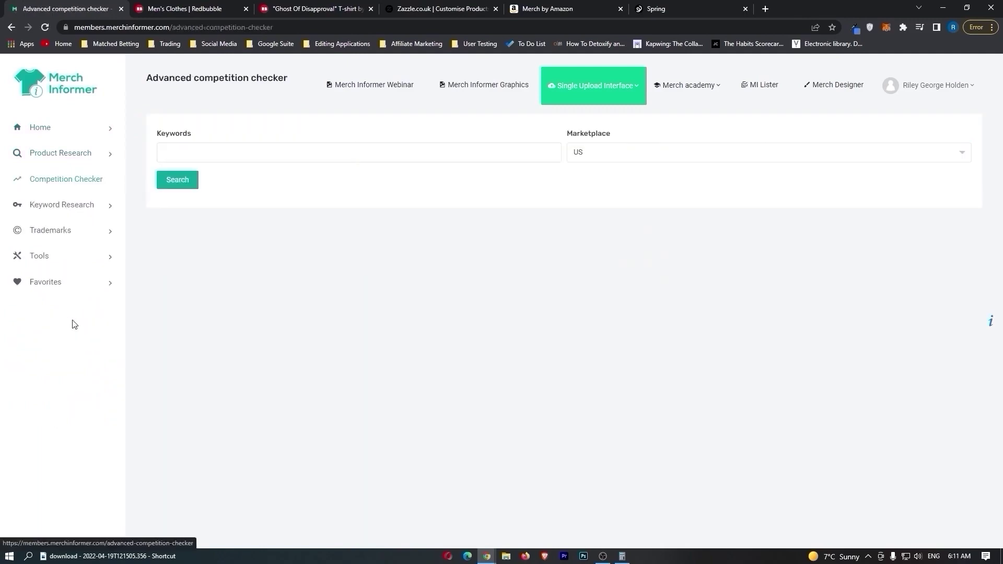
# Run a competition check for the keyword 'ferret'
pyautogui.click(260, 152)
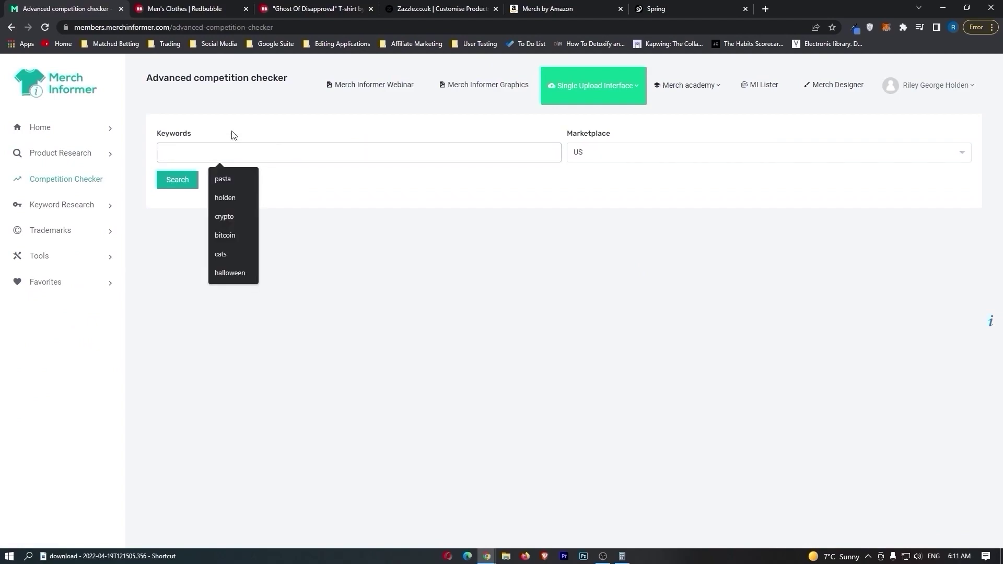
pyautogui.write('ferres')
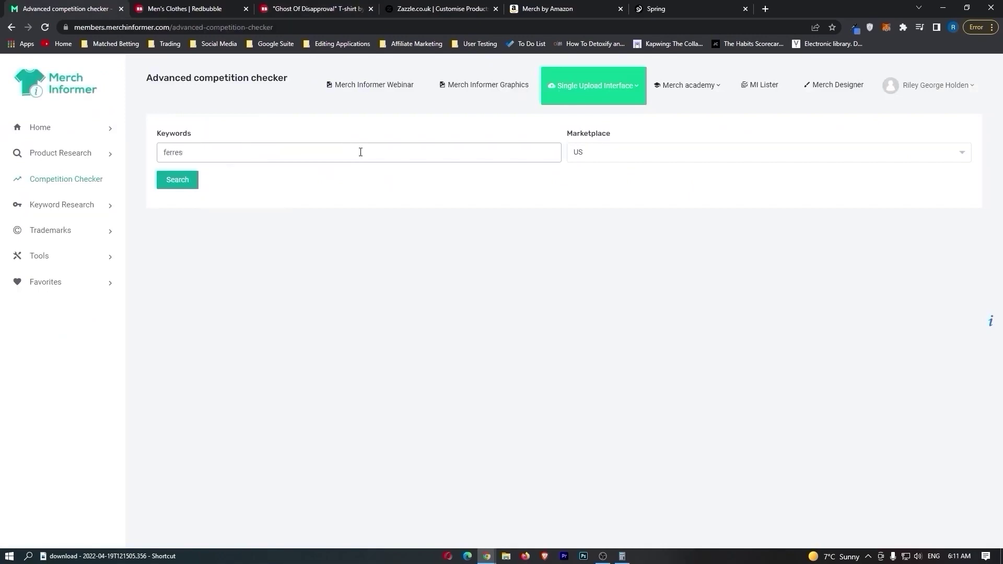
pyautogui.press('BackSpace')
pyautogui.write('t')
pyautogui.press('Return')
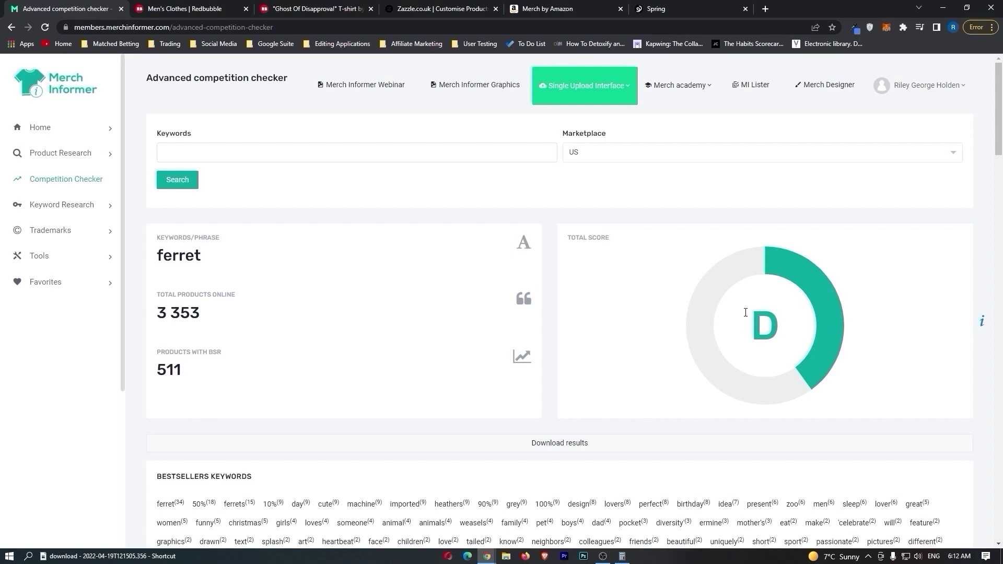
# Run a new competition check for the keyword 'pasta'
pyautogui.doubleClick(761, 316)
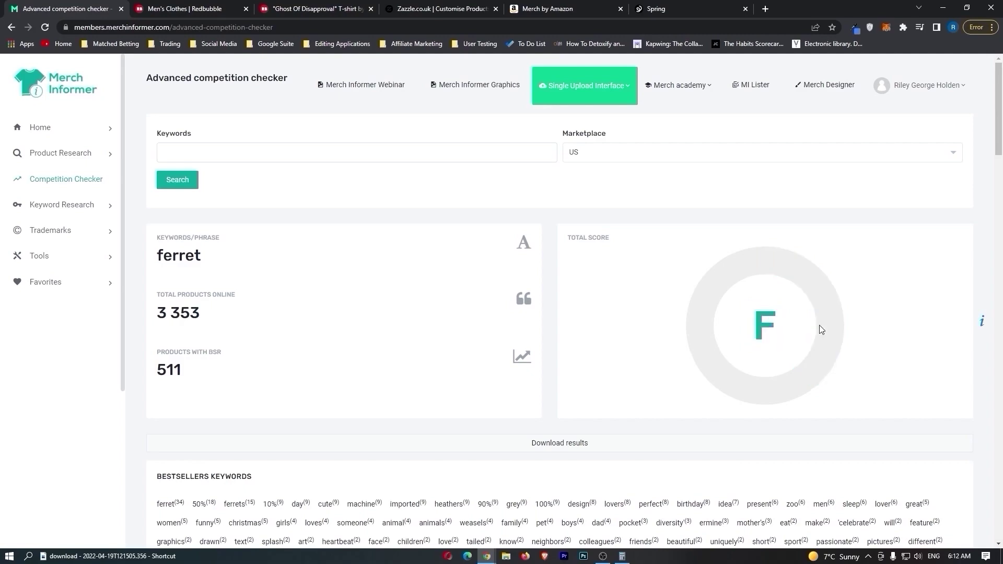
pyautogui.click(241, 148)
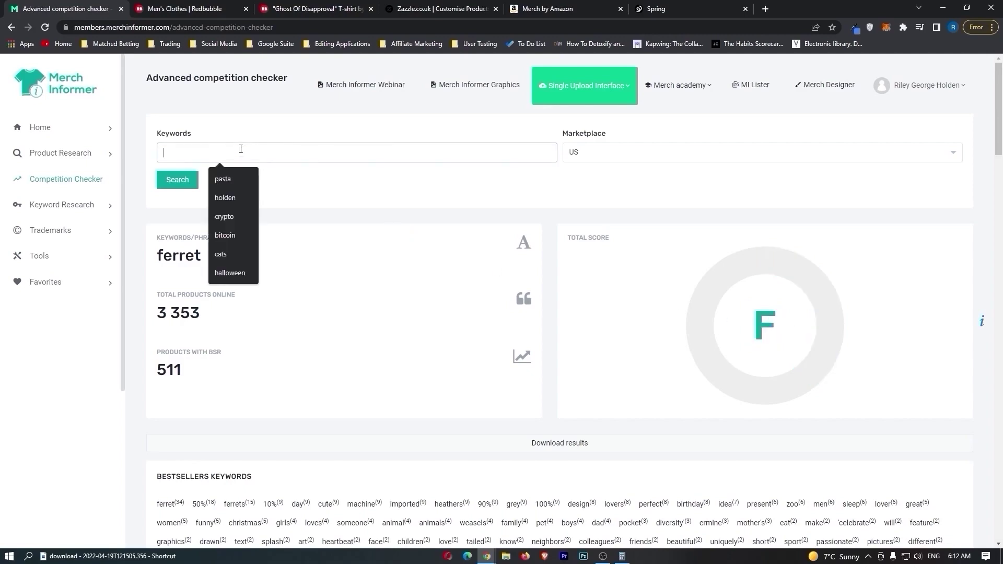
pyautogui.write('pasta')
pyautogui.press('Return')
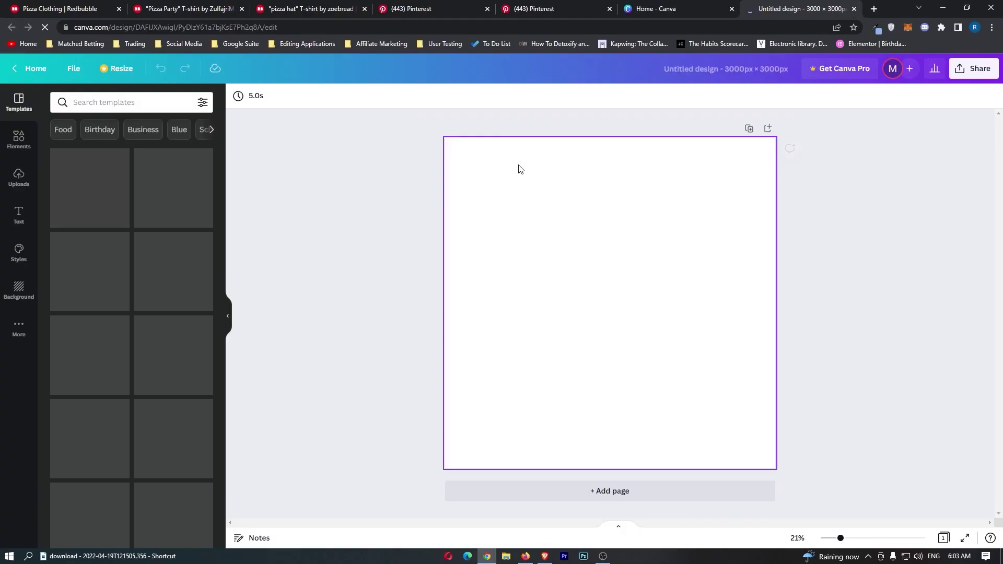
# Arrange the Redbubble Pizza Party listing and the Canva design into separate windows side by side
pyautogui.moveTo(188, 8); pyautogui.dragTo(637, 6)
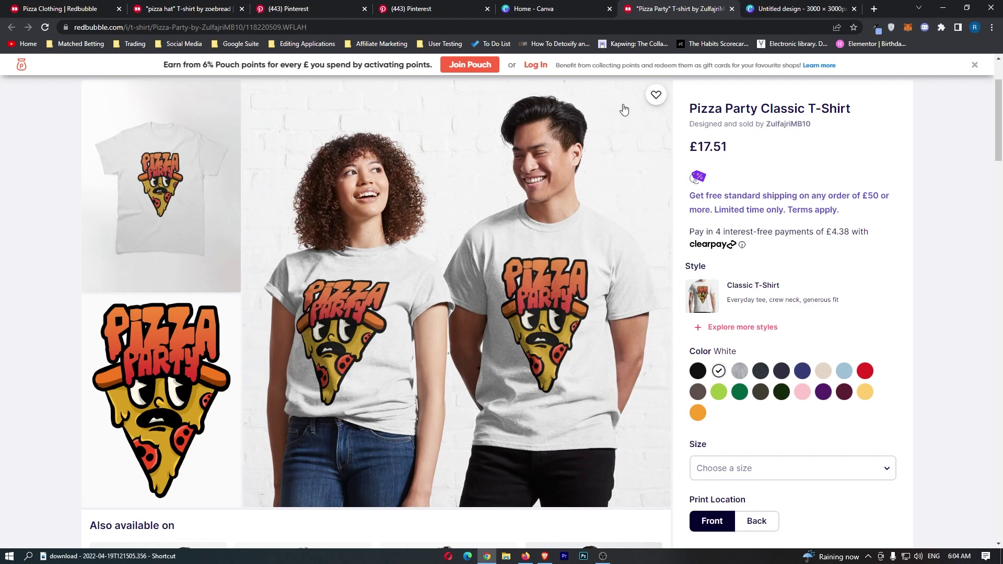
pyautogui.click(784, 6)
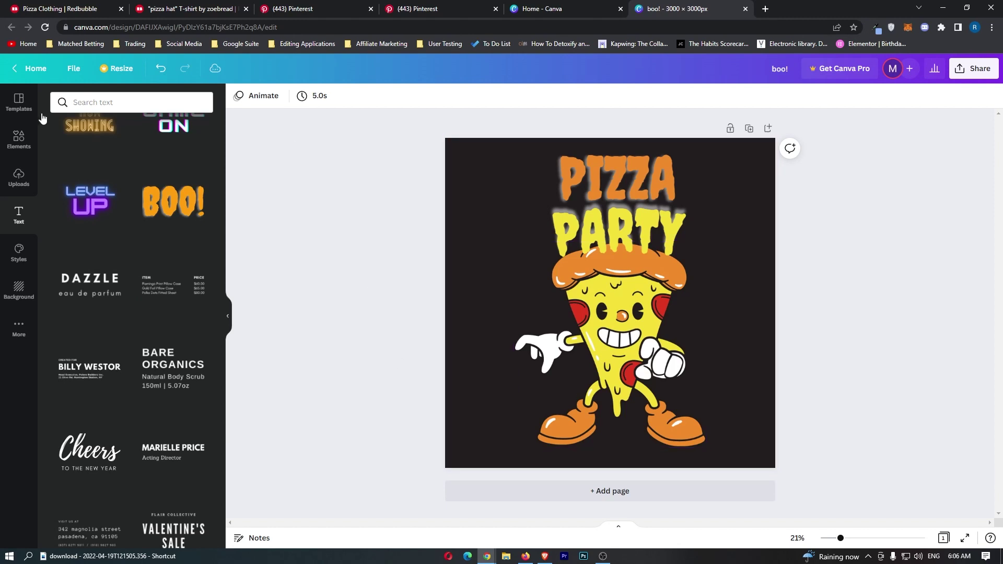
pyautogui.moveTo(69, 189); pyautogui.dragTo(62, 9)
pyautogui.moveTo(833, 4); pyautogui.dragTo(201, 4)
# Compare the Canva design with the Redbubble Pizza Party shirt, then bring up Canva's Share options
pyautogui.click(201, 4)
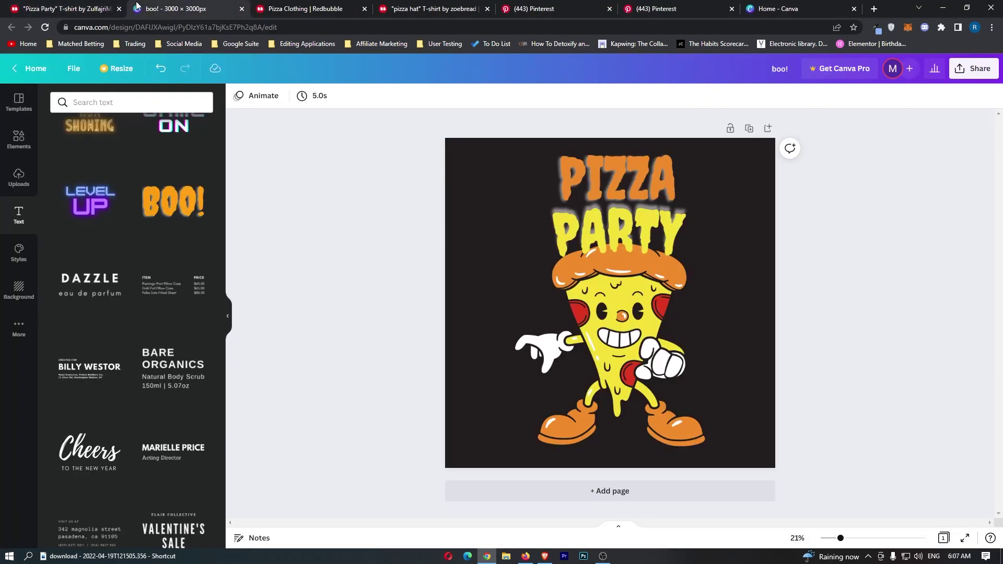
pyautogui.click(85, 4)
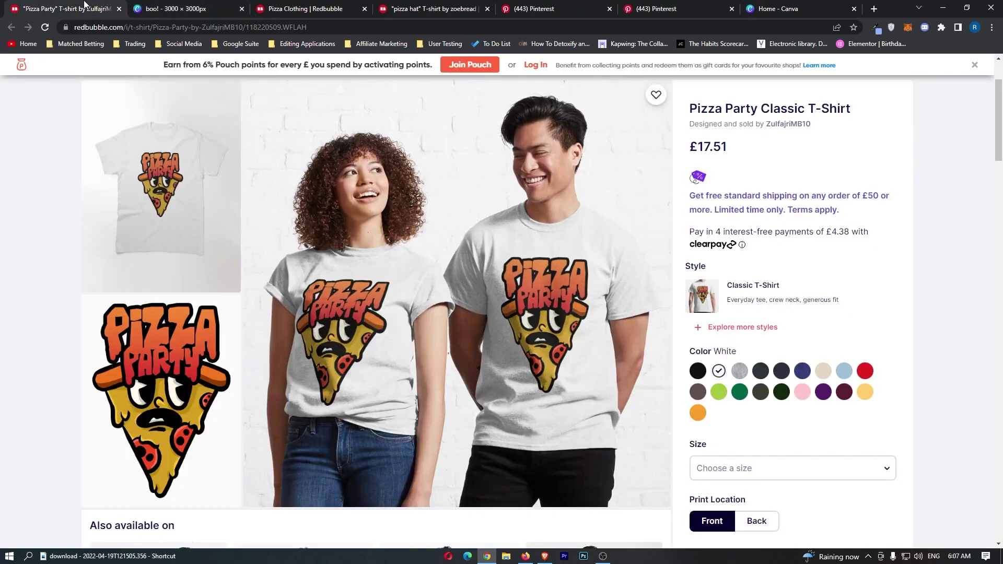
pyautogui.click(166, 6)
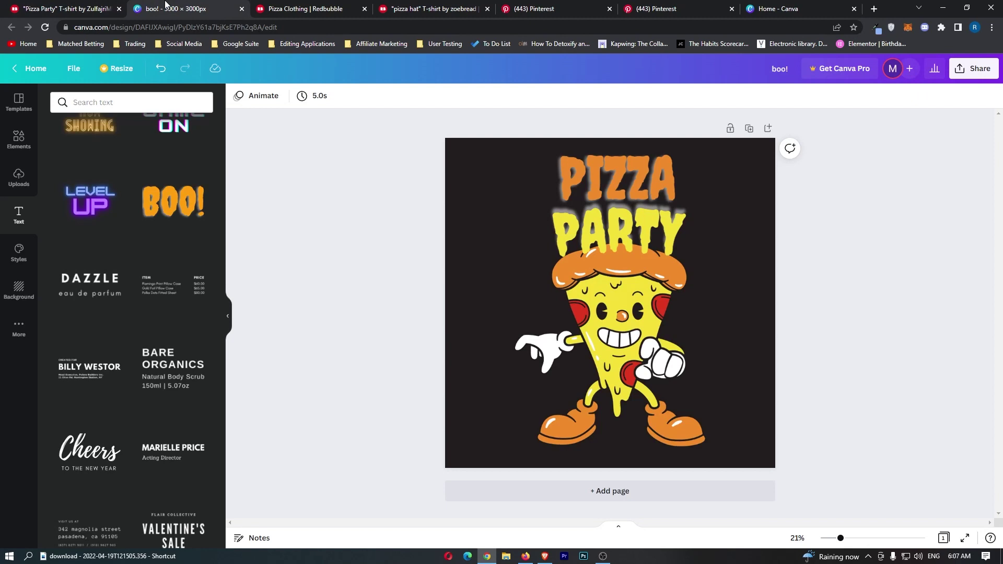
pyautogui.click(972, 68)
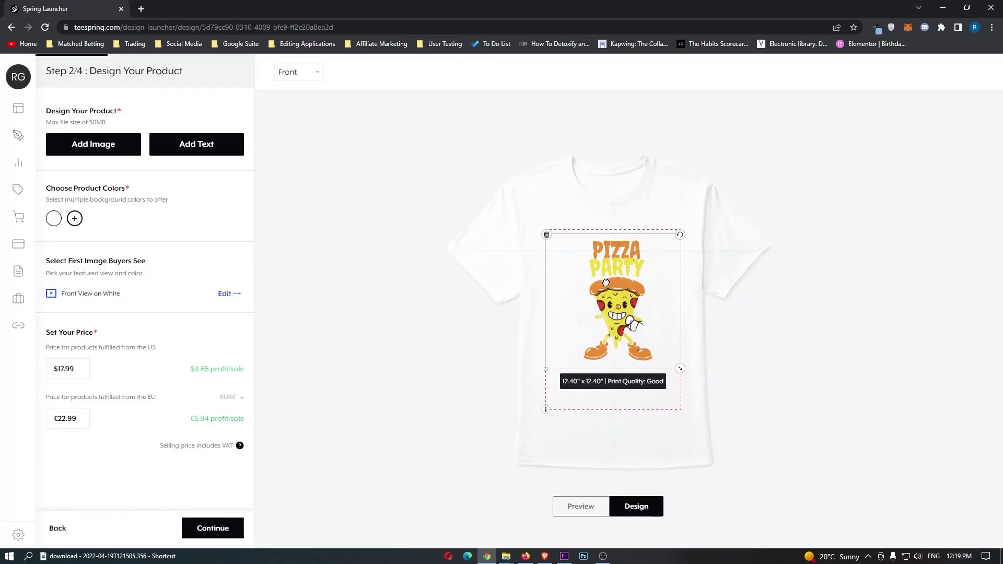
# Lower the artwork slightly and add black, navy, blue, red, green and purple shirt colours
pyautogui.moveTo(606, 283); pyautogui.dragTo(630, 306)
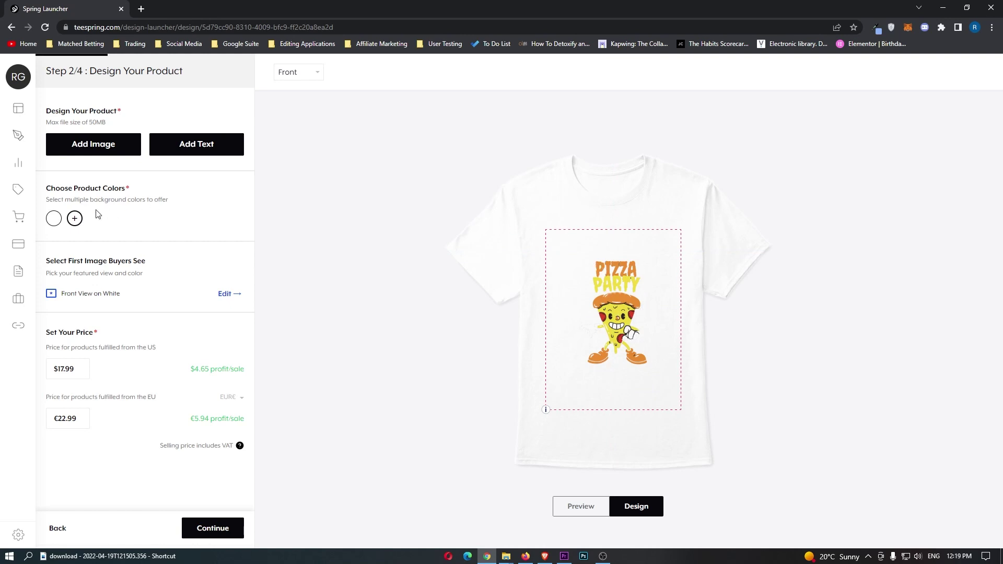
pyautogui.click(75, 218)
pyautogui.click(87, 145)
pyautogui.click(109, 145)
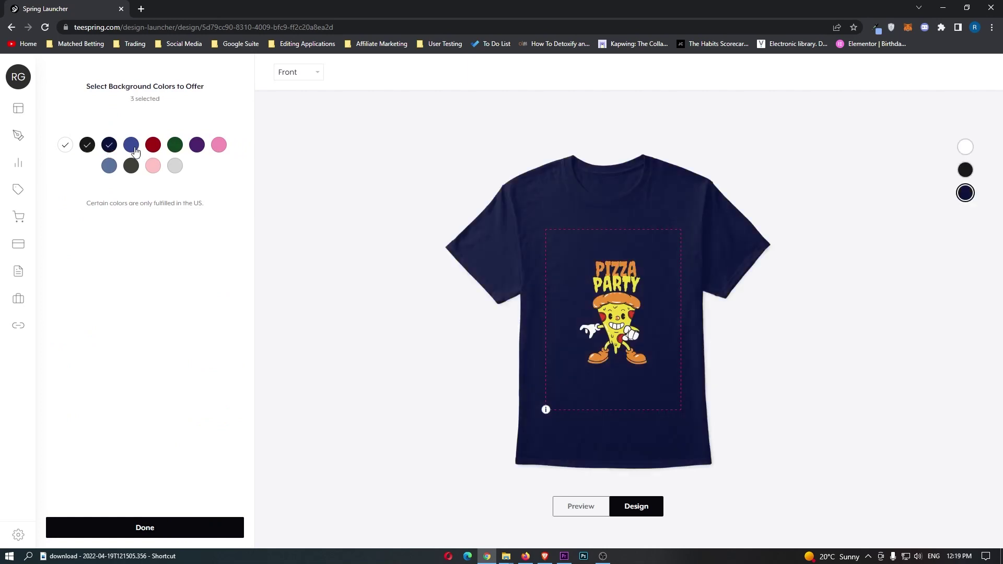
pyautogui.click(131, 145)
pyautogui.click(153, 145)
pyautogui.click(175, 145)
pyautogui.click(197, 145)
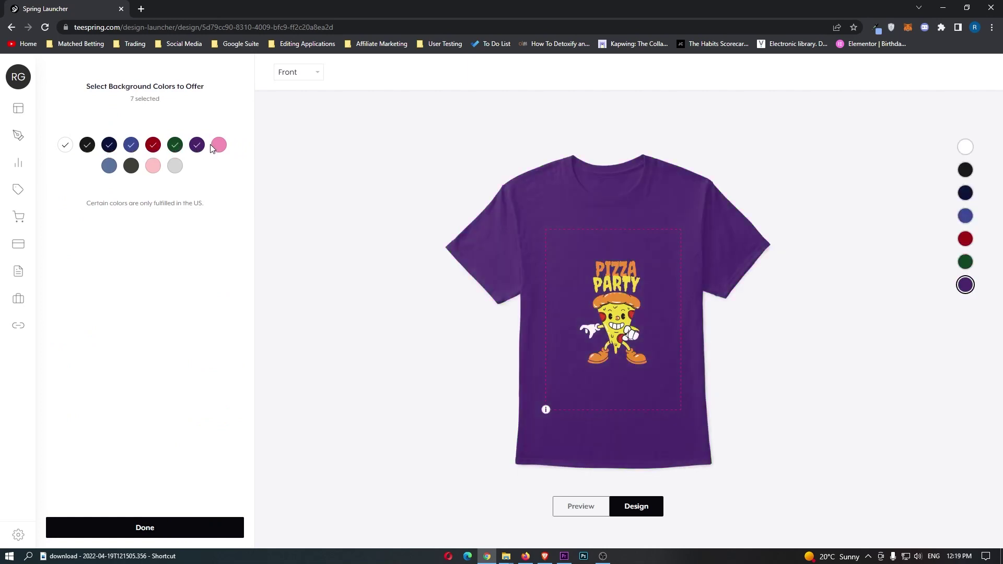
# Add pink, steel blue, dark grey, light pink and light grey, then confirm the colours
pyautogui.click(218, 145)
pyautogui.click(109, 166)
pyautogui.click(131, 166)
pyautogui.click(153, 166)
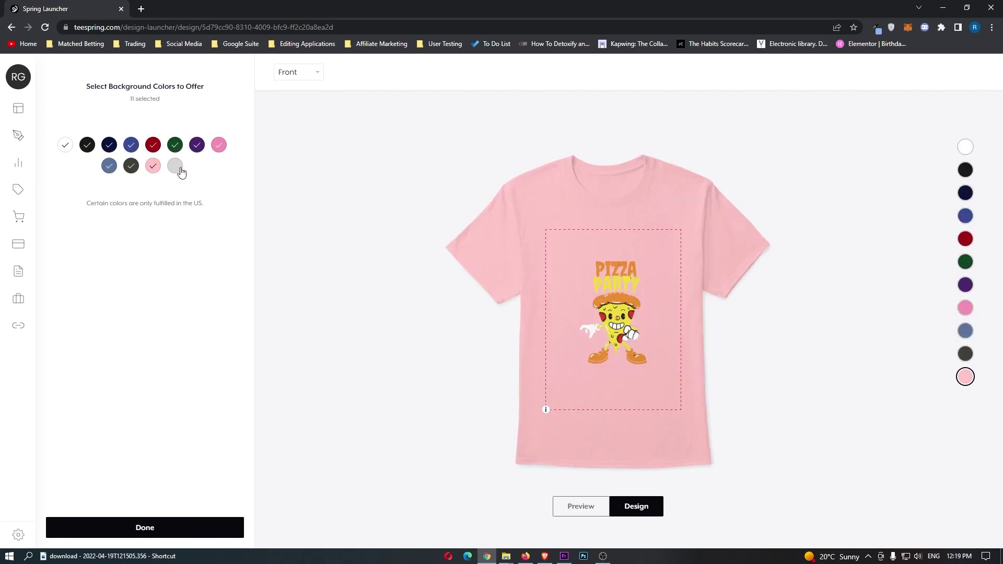
pyautogui.click(175, 166)
pyautogui.click(209, 527)
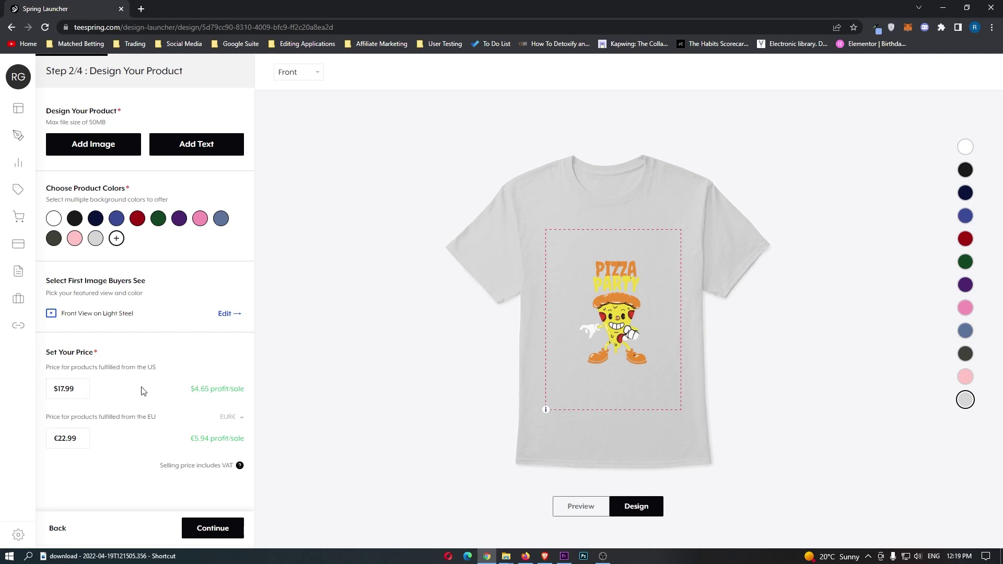
# Set the US price to $17.99 and change the EU price to €21.99
pyautogui.moveTo(83, 389); pyautogui.dragTo(56, 387)
pyautogui.write('7676')
pyautogui.hotkey('ctrl', 'a')
pyautogui.write('1')
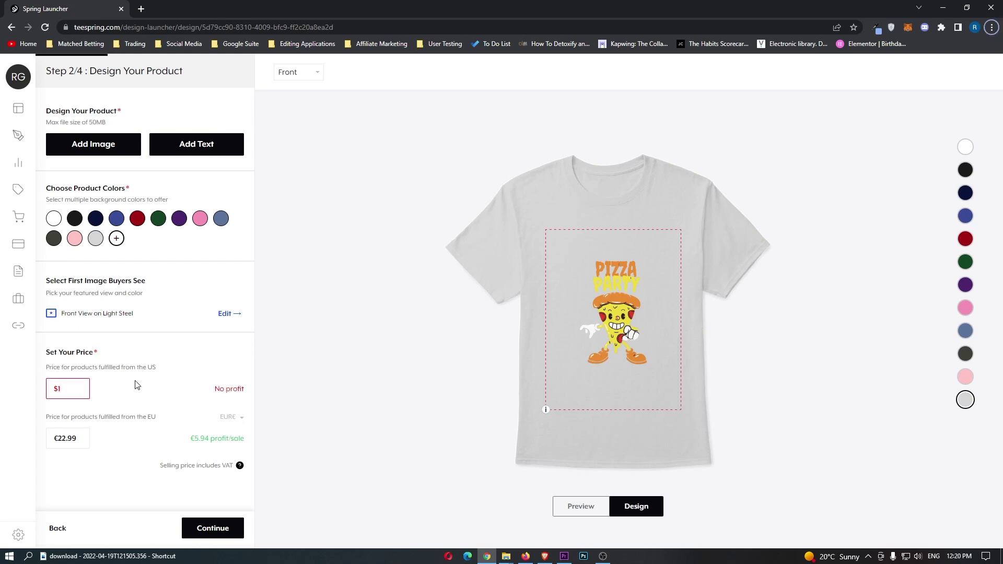
pyautogui.write('7.99')
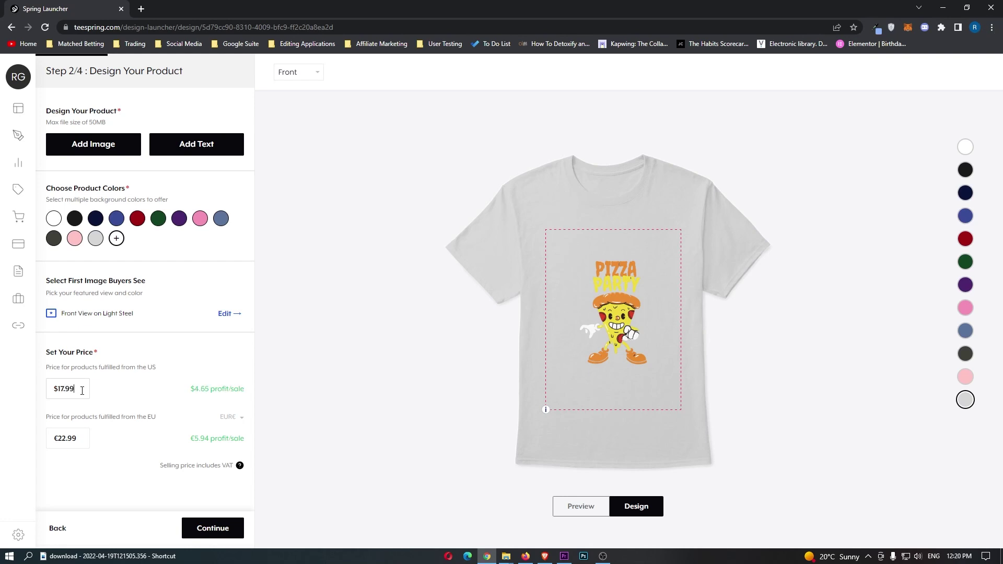
pyautogui.click(101, 448)
pyautogui.press('BackSpace')
pyautogui.write('21')
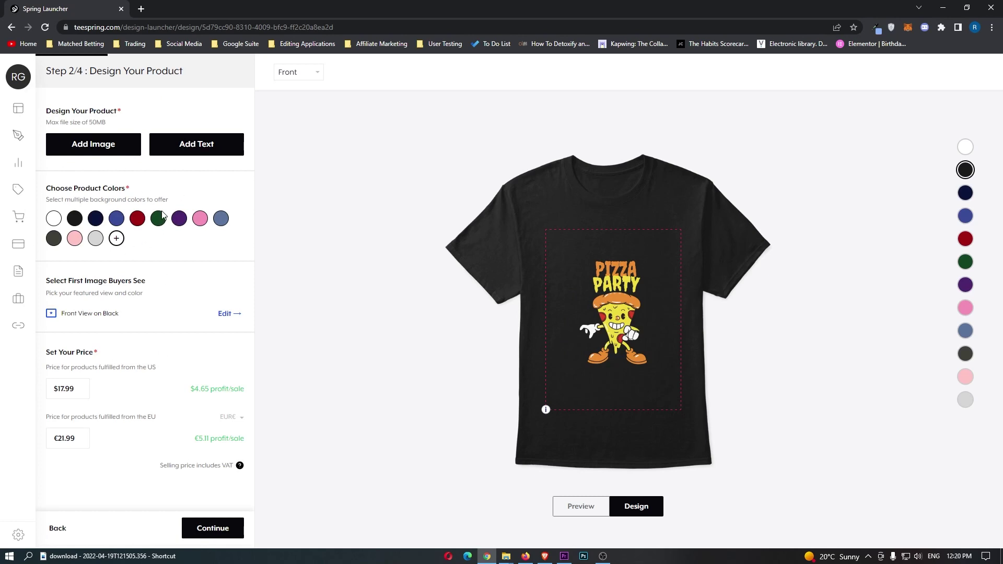
# Move on to Add More Products and preview the Conscious Collection styles
pyautogui.click(213, 538)
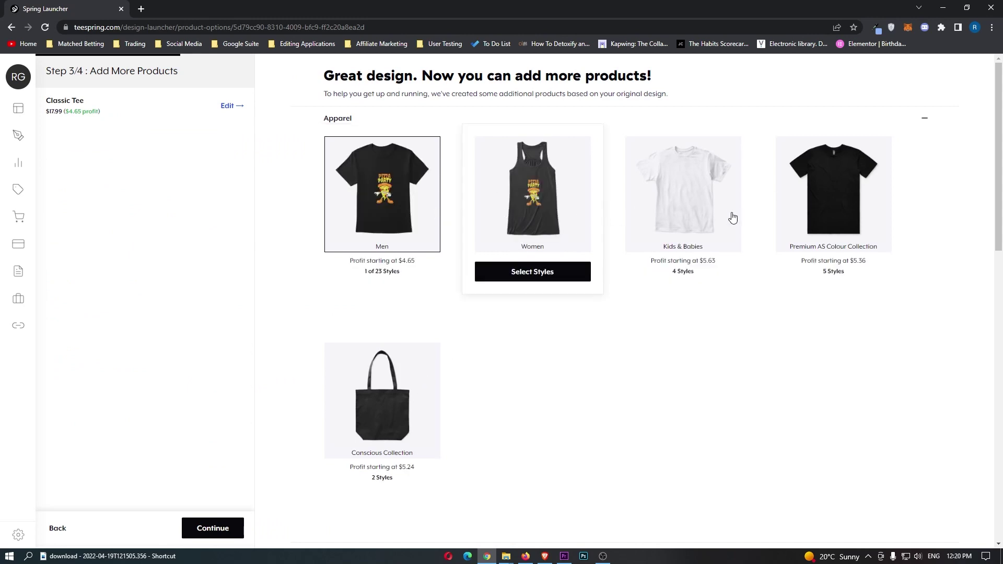
pyautogui.click(415, 475)
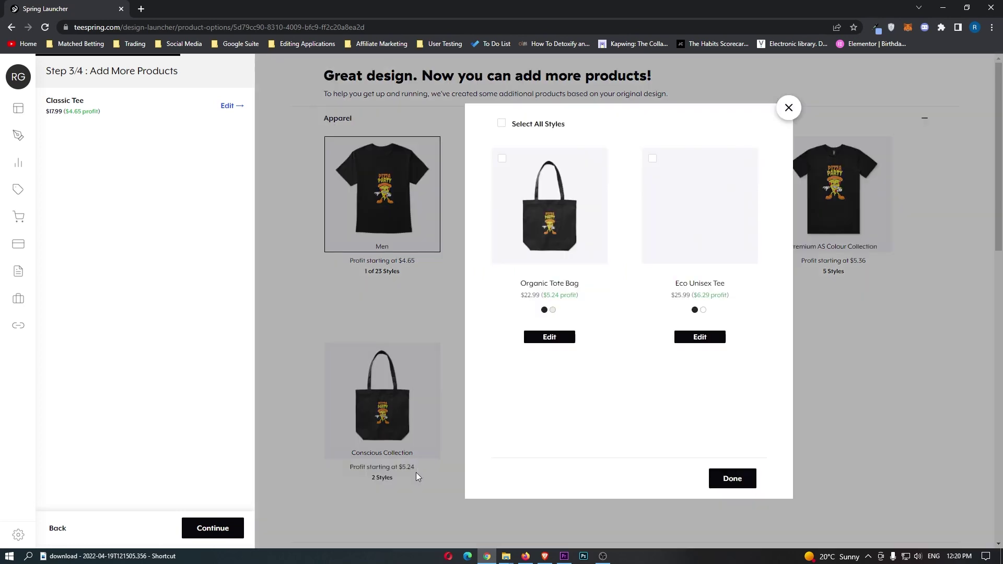
pyautogui.click(782, 113)
# Preview the Women, Kids and Premium AS Colour styles, then close back to the category cards
pyautogui.click(535, 272)
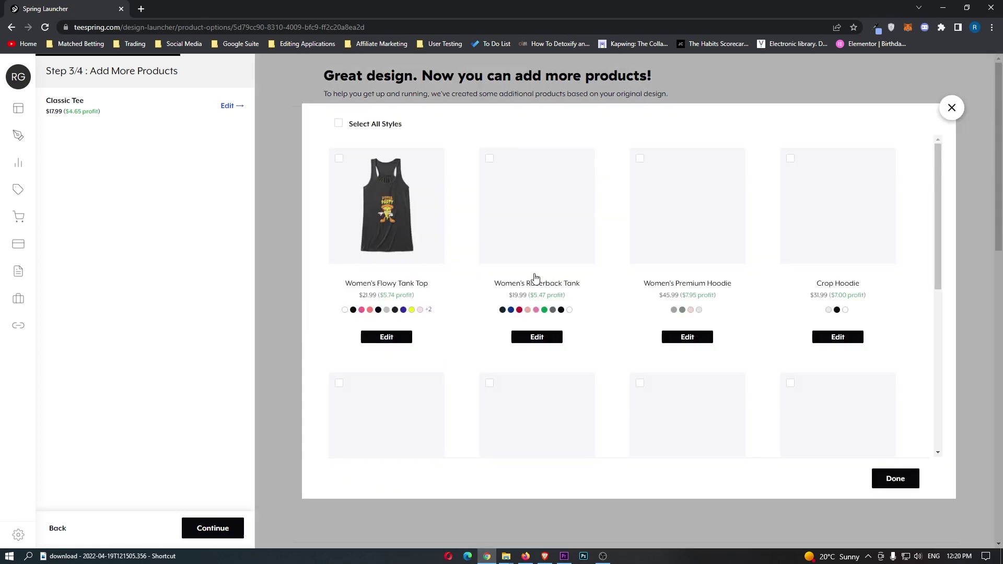
pyautogui.scroll(-5, 814, 272)
pyautogui.scroll(3, 814, 273)
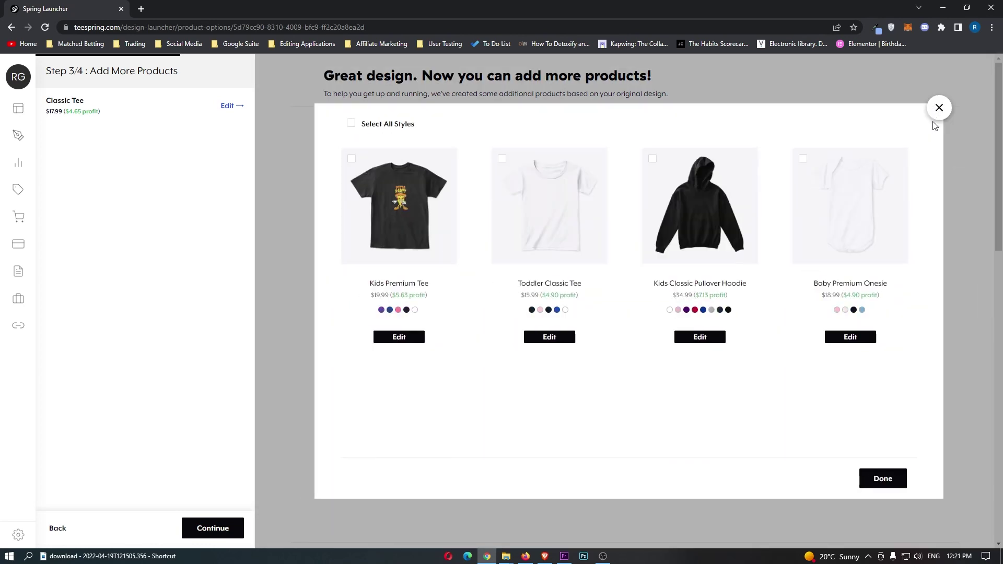
pyautogui.click(939, 108)
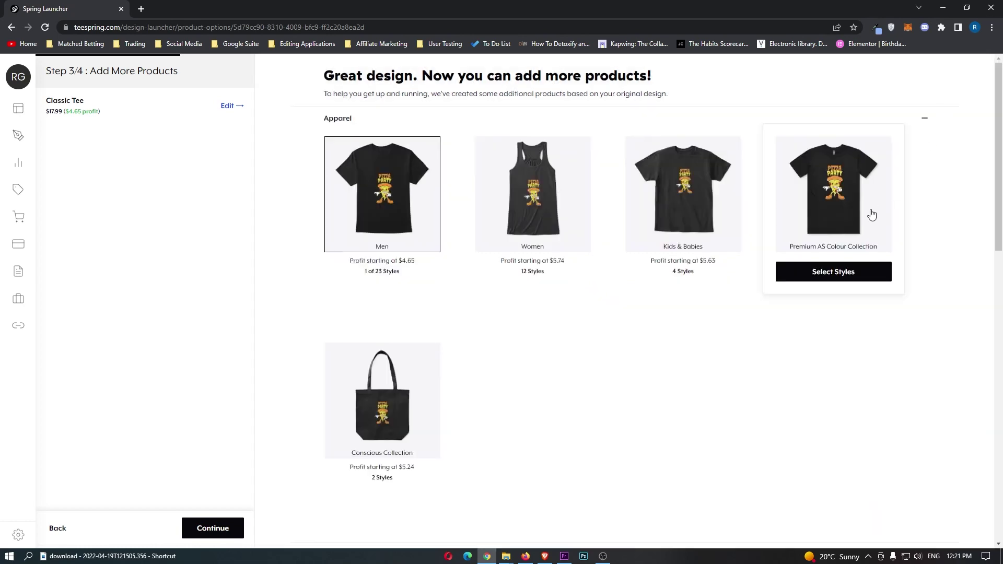
pyautogui.click(837, 273)
pyautogui.scroll(-3, 635, 254)
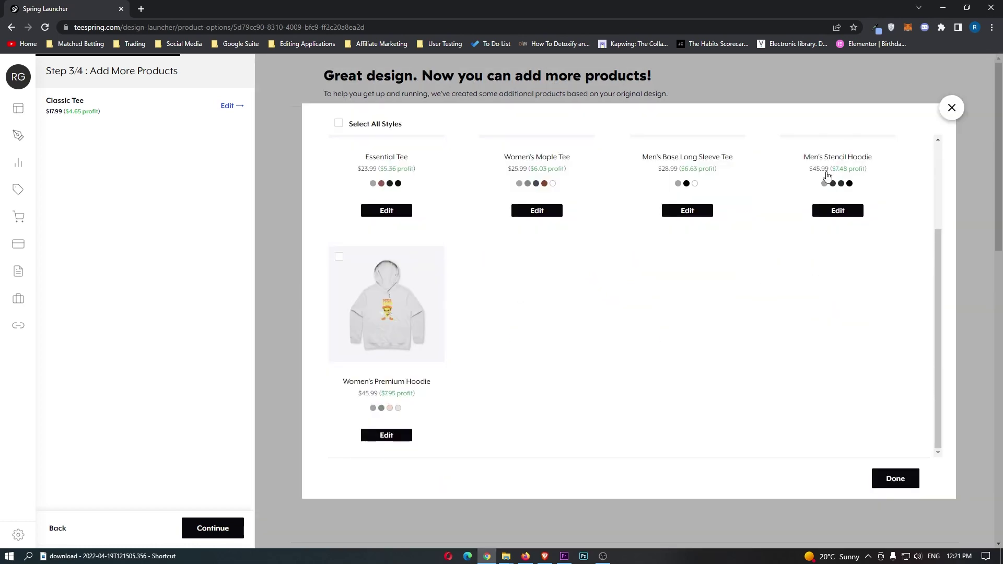
pyautogui.click(951, 107)
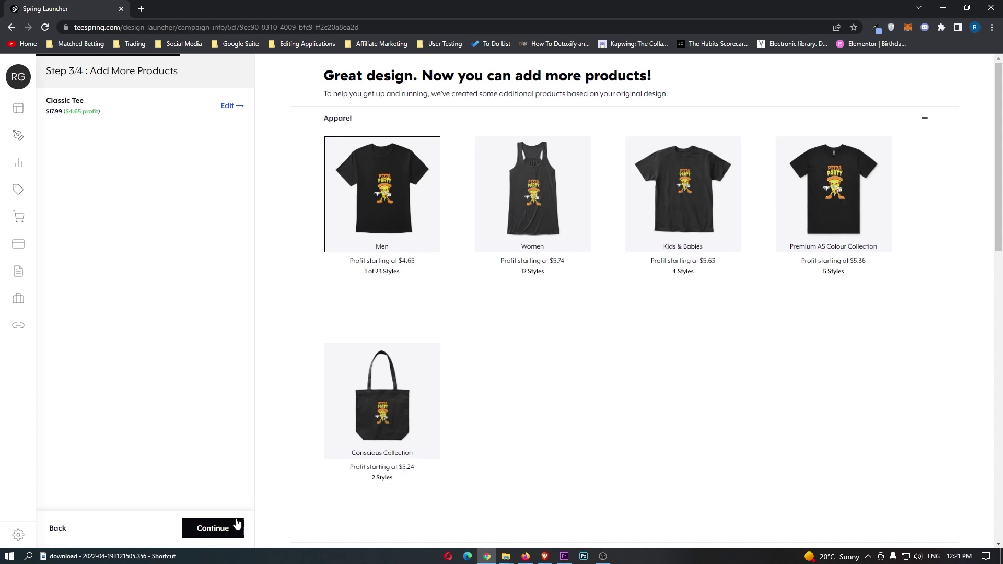
# On the final step, give the listing title and description 'Pizza Party', then publish it
pyautogui.click(236, 527)
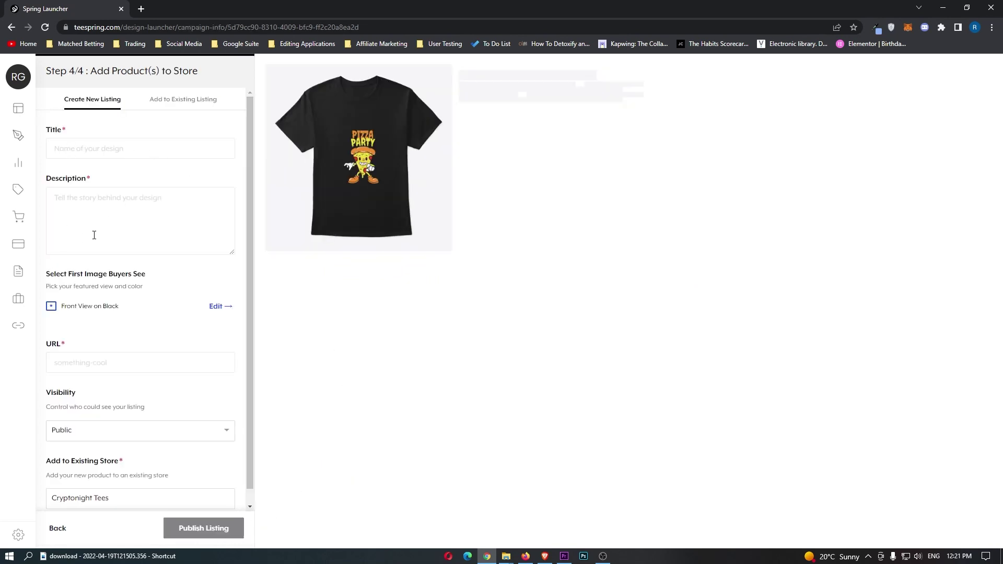
pyautogui.scroll(-1, 97, 242)
pyautogui.scroll(1, 93, 154)
pyautogui.click(93, 155)
pyautogui.write('Pizza Party')
pyautogui.click(109, 188)
pyautogui.write('Pizza Party')
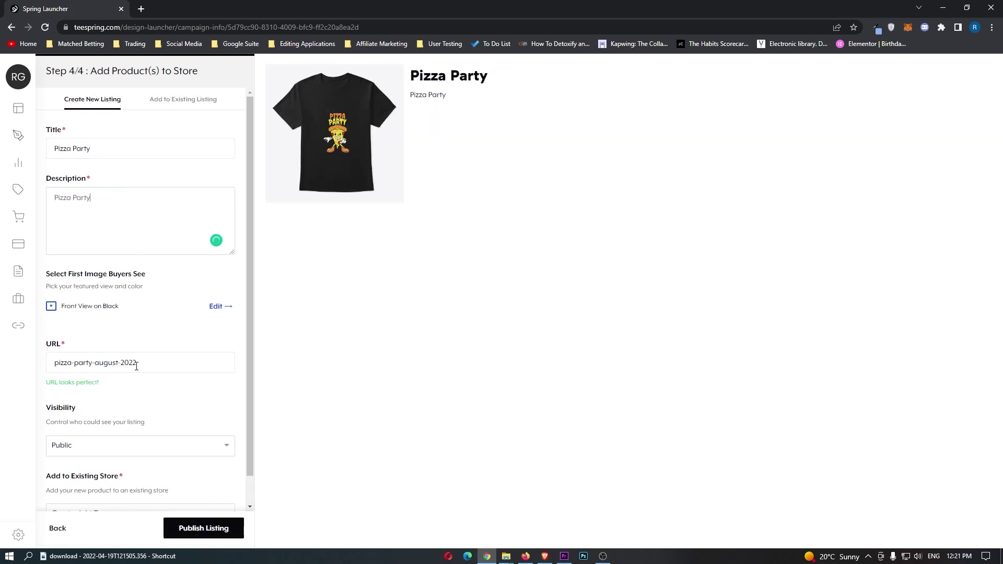
pyautogui.scroll(-1, 119, 356)
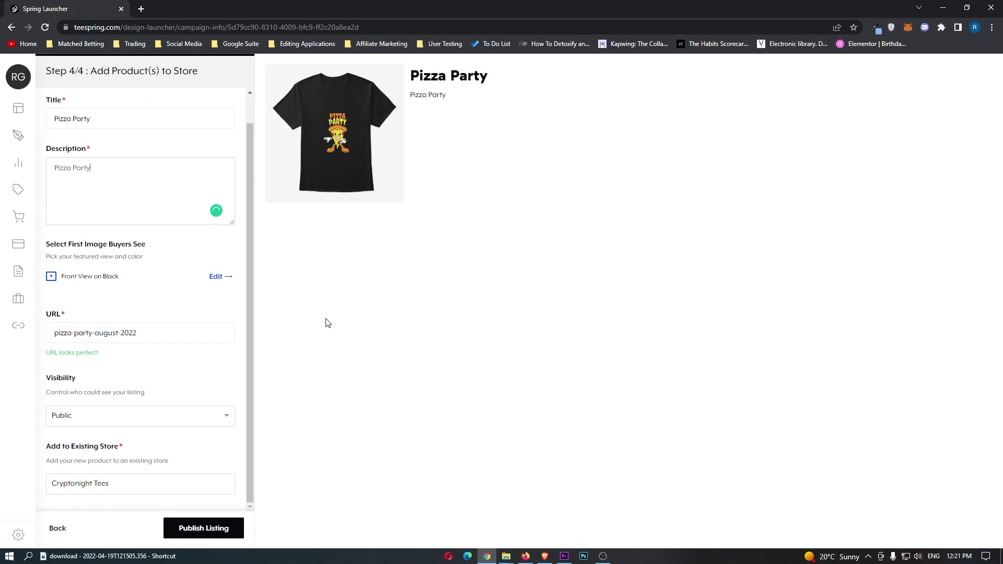
pyautogui.click(211, 529)
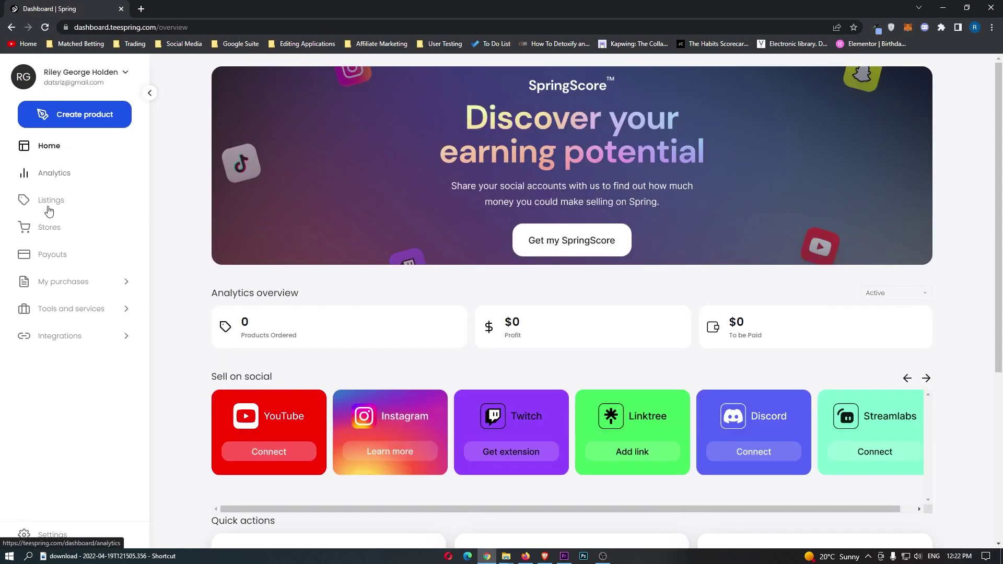
# Review the Home dashboard's Sell on social cards, then switch to the Analytics page
pyautogui.click(46, 156)
pyautogui.scroll(-1, 263, 216)
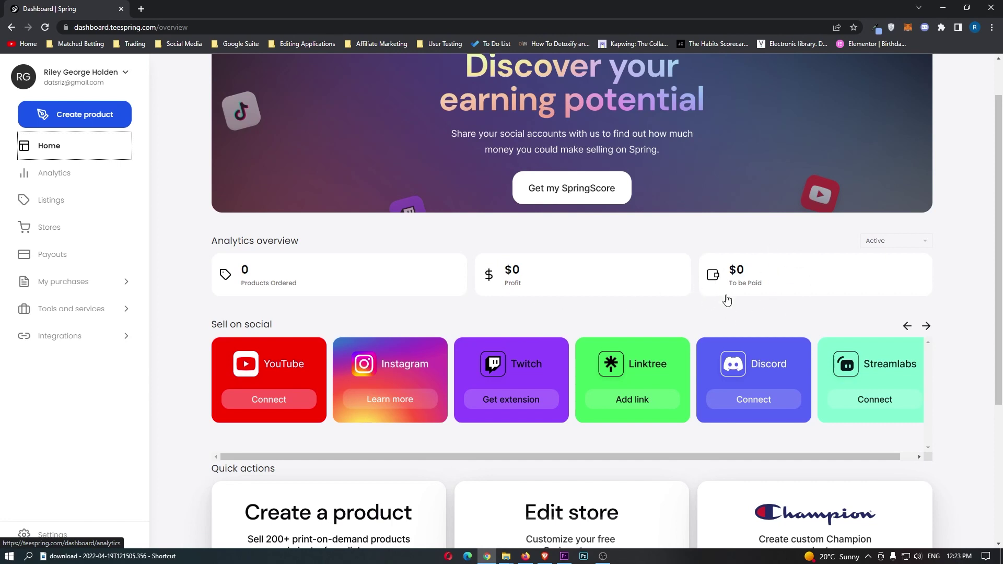
pyautogui.scroll(-2, 727, 299)
pyautogui.moveTo(210, 220); pyautogui.dragTo(369, 219)
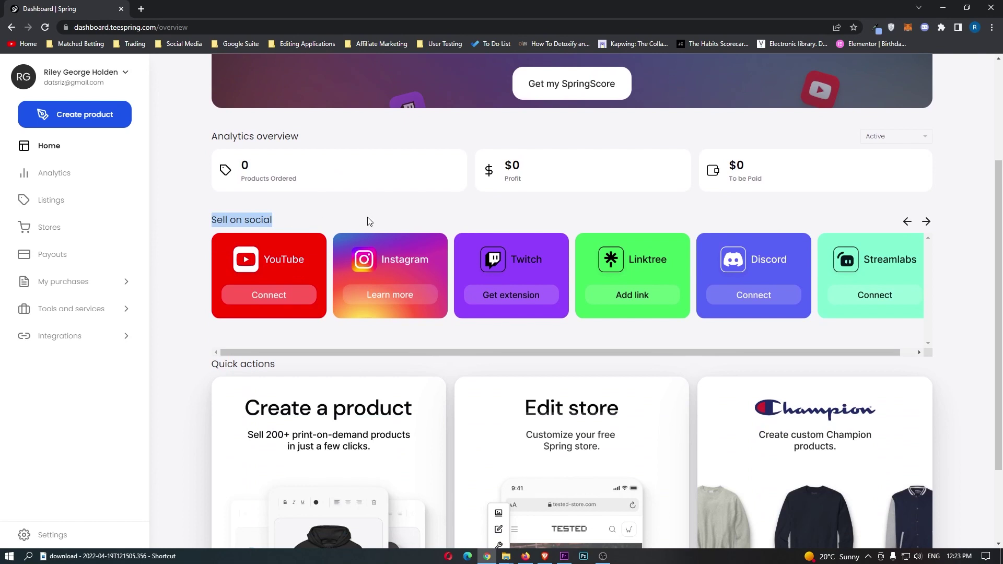
pyautogui.click(369, 220)
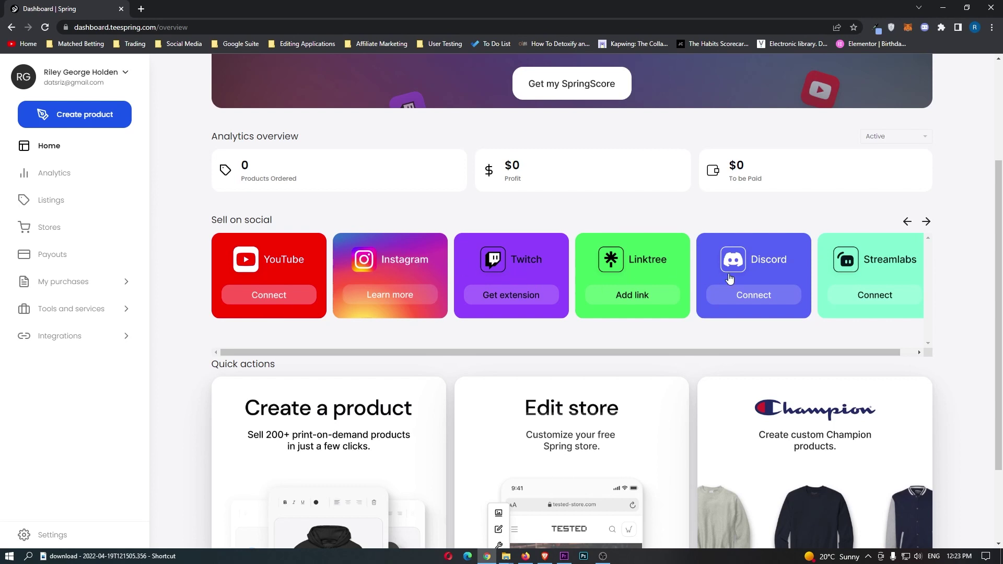
pyautogui.hscroll(1, 741, 285)
pyautogui.click(795, 297)
pyautogui.click(86, 177)
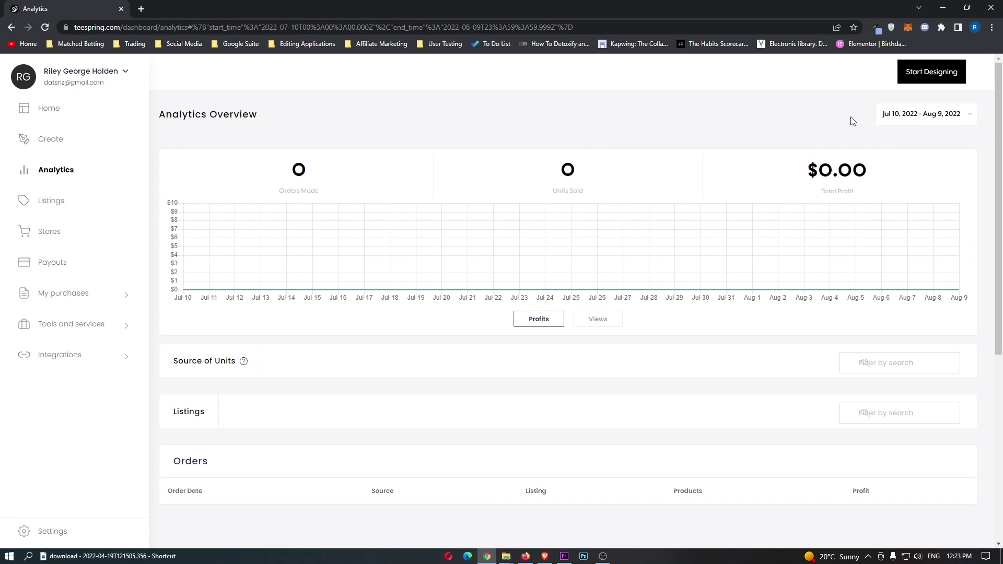
# Set the analytics range to start Dec 31, 2021 and apply it, then view Listings
pyautogui.click(911, 121)
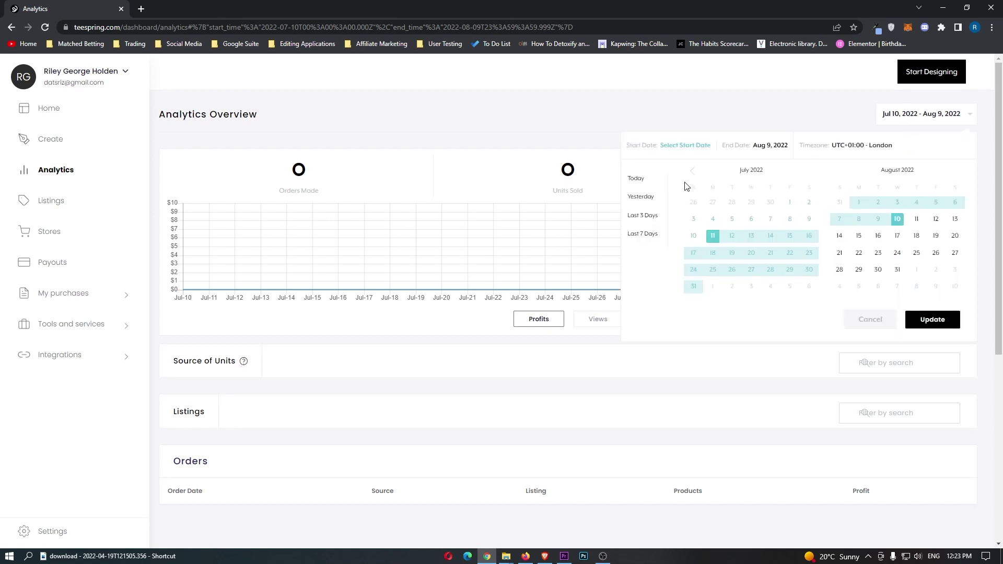
pyautogui.click(692, 170)
pyautogui.click(691, 170)
pyautogui.click(692, 171)
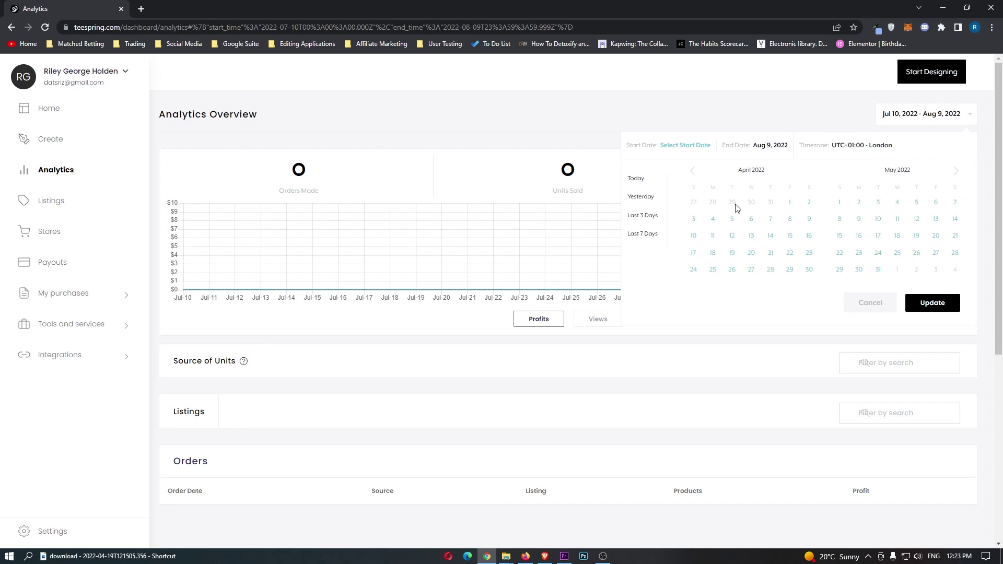
pyautogui.click(694, 172)
pyautogui.click(694, 172)
pyautogui.click(694, 171)
pyautogui.click(809, 203)
pyautogui.click(932, 303)
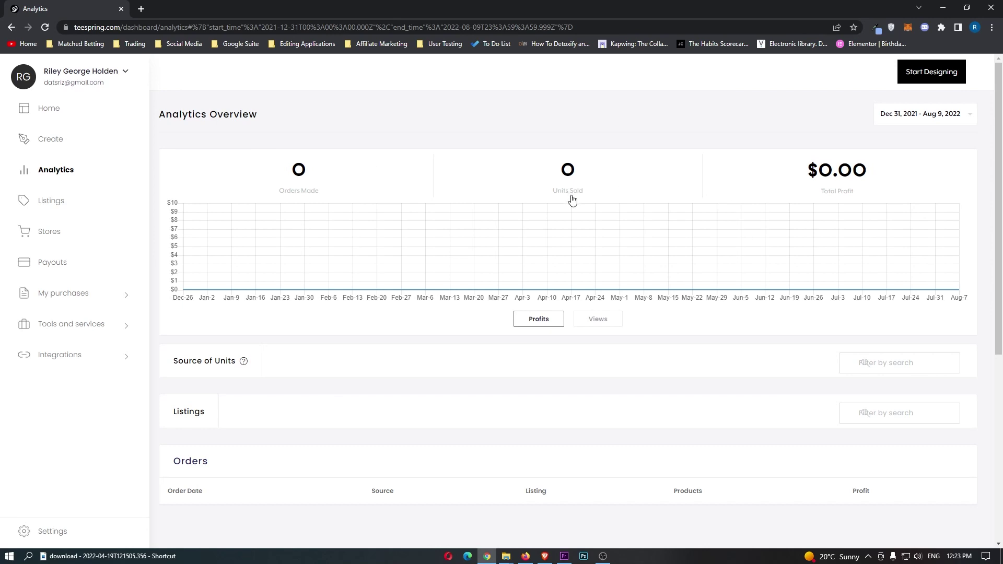
pyautogui.click(111, 203)
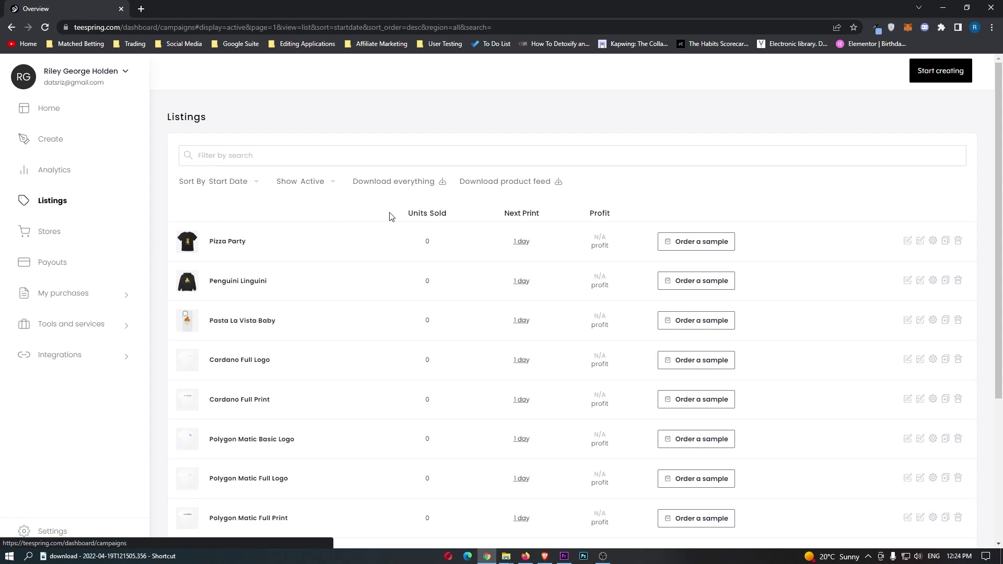
# Scroll through the listings table, with Pizza Party listed first at 0 units sold
pyautogui.scroll(-3, 245, 238)
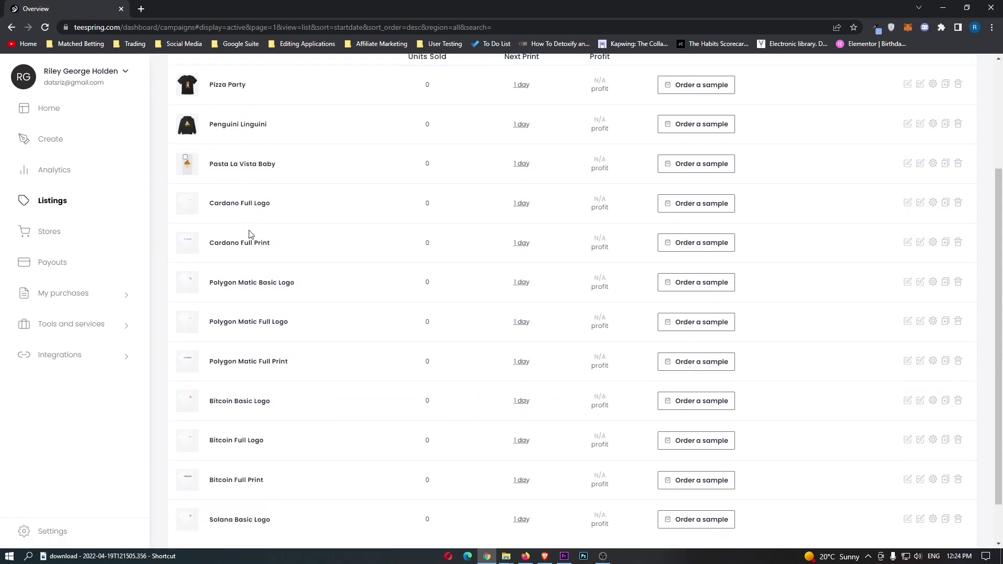
pyautogui.scroll(3, 250, 232)
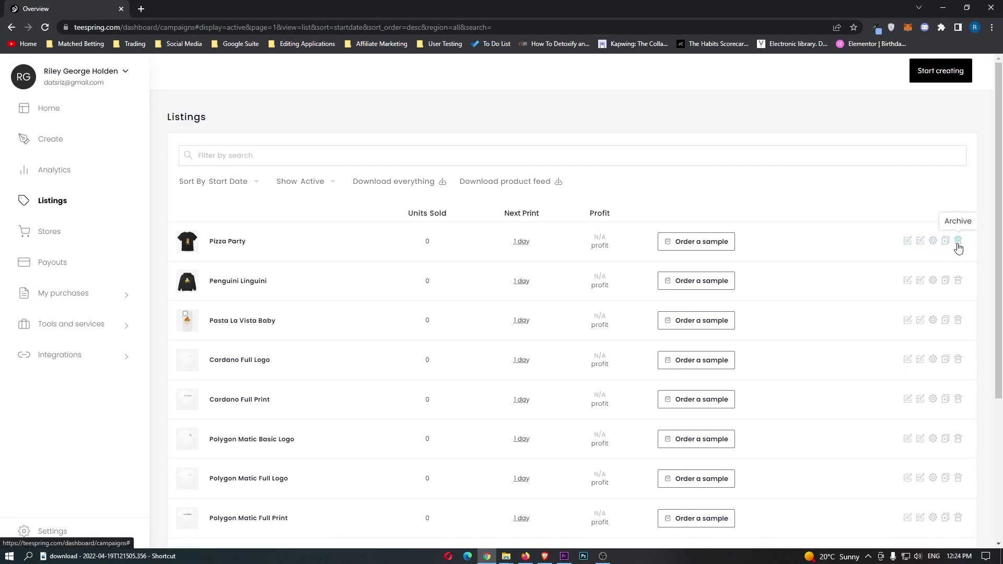
# Preview the Cryptonight Tees storefront in a new tab, browse its products, then close it
pyautogui.click(110, 242)
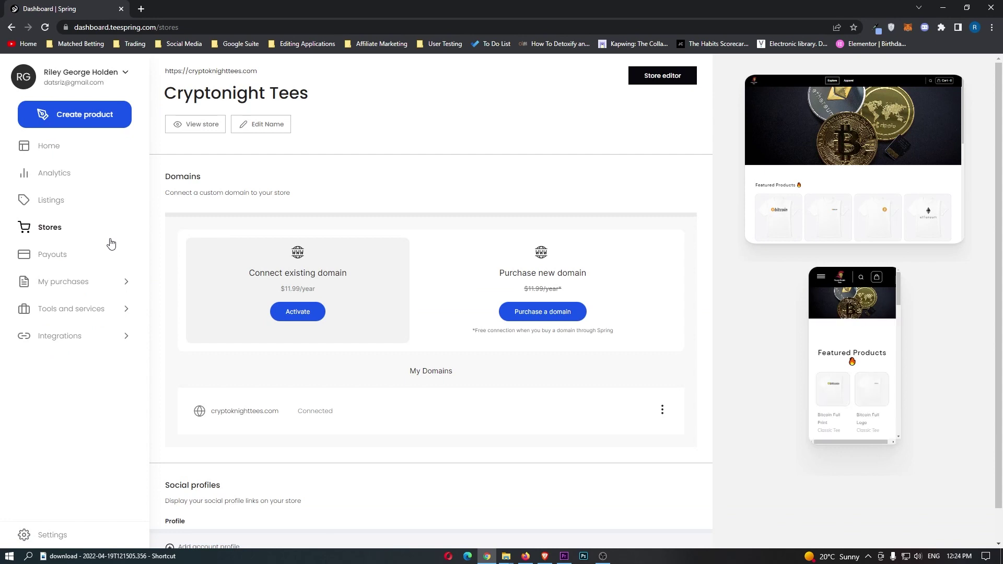
pyautogui.click(197, 126)
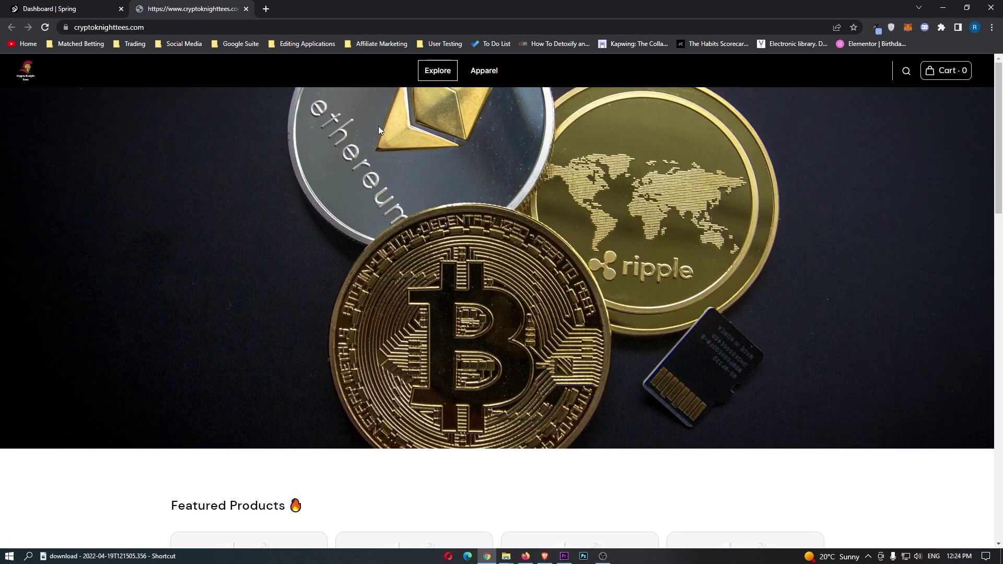
pyautogui.scroll(-15, 379, 130)
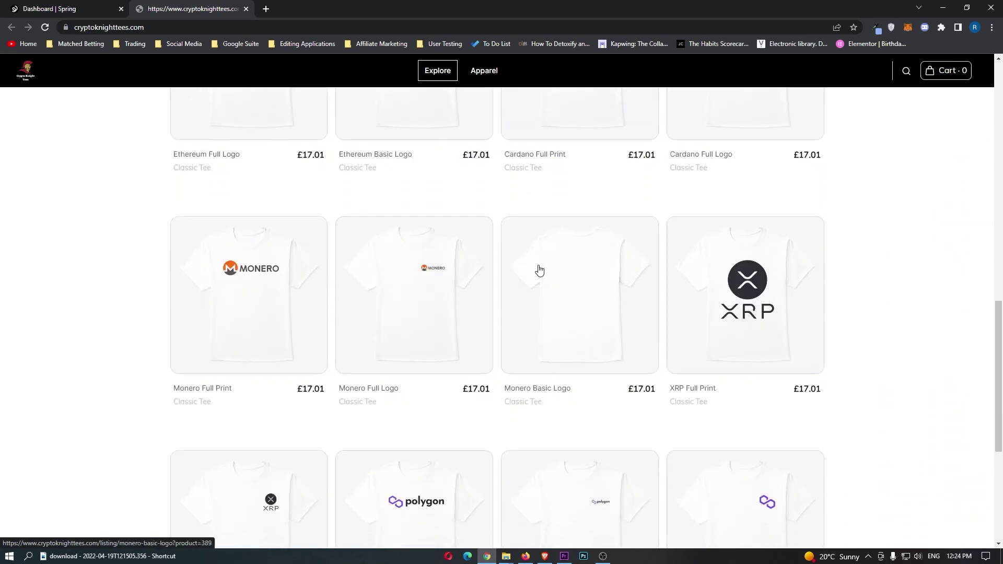
pyautogui.scroll(-9, 539, 269)
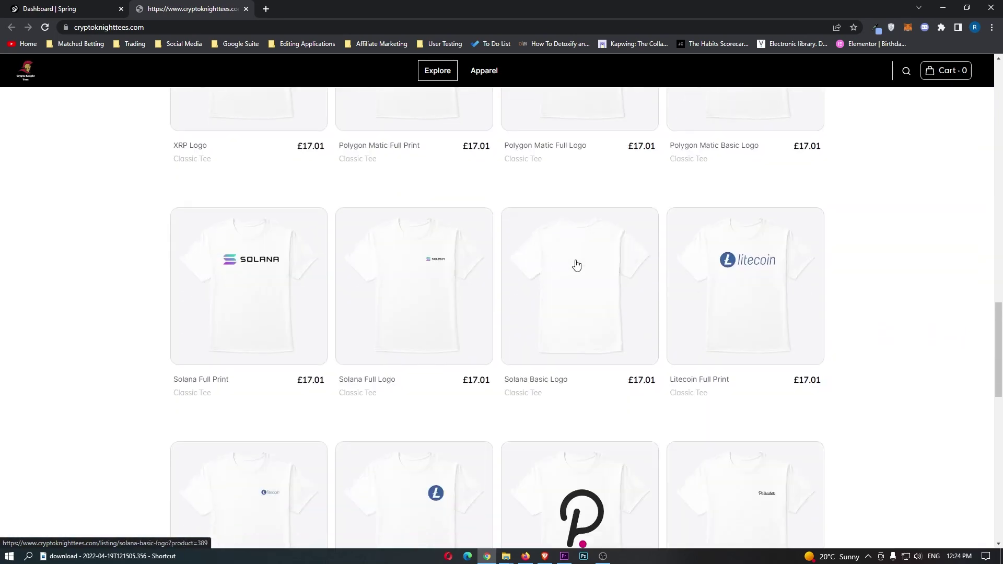
pyautogui.scroll(20, 771, 285)
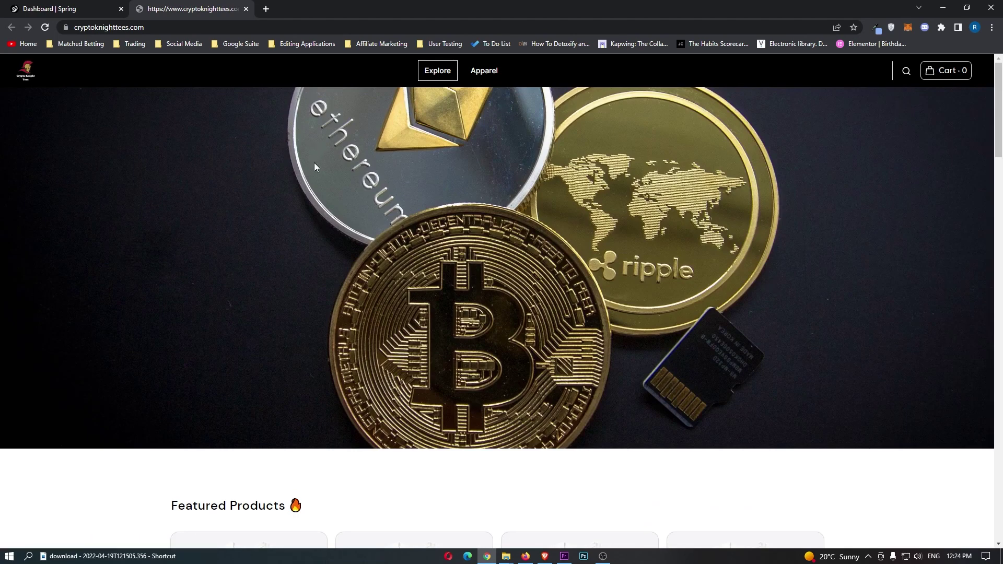
pyautogui.scroll(-12, 462, 241)
pyautogui.scroll(-12, 457, 277)
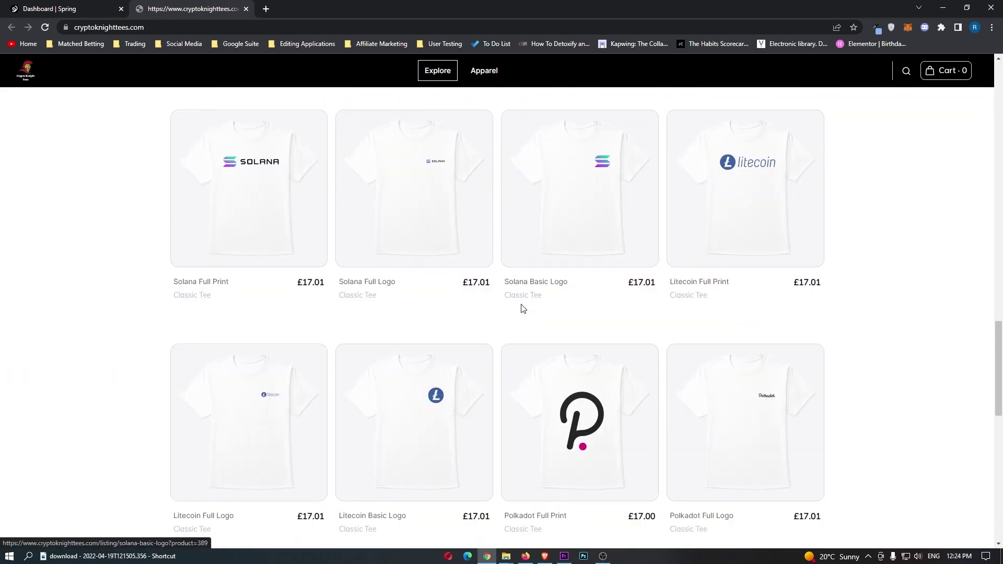
pyautogui.click(246, 9)
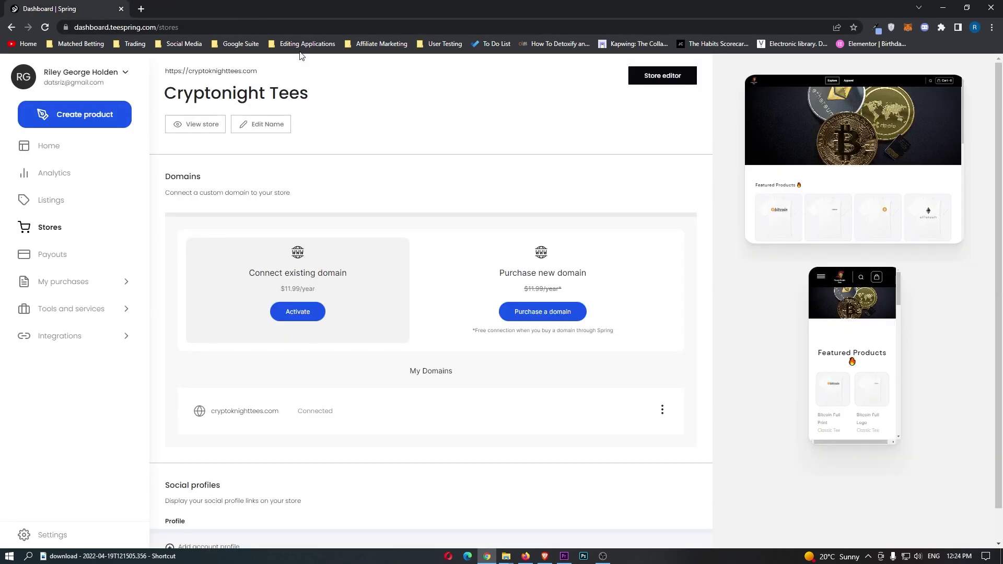
# Check the Payouts page's current payout amount and instructions, then the Payment methods page
pyautogui.click(119, 253)
pyautogui.moveTo(177, 149); pyautogui.dragTo(340, 156)
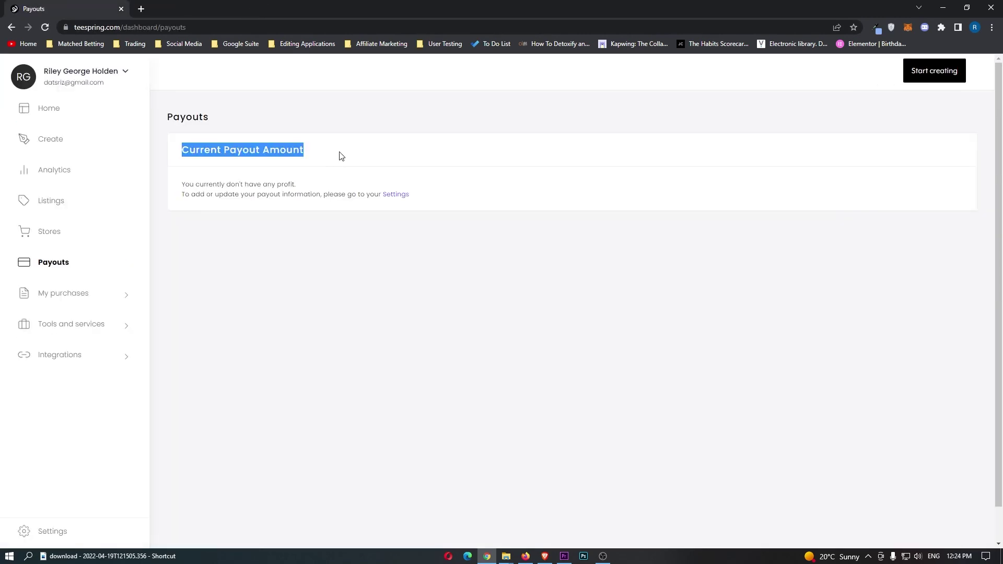
pyautogui.click(340, 156)
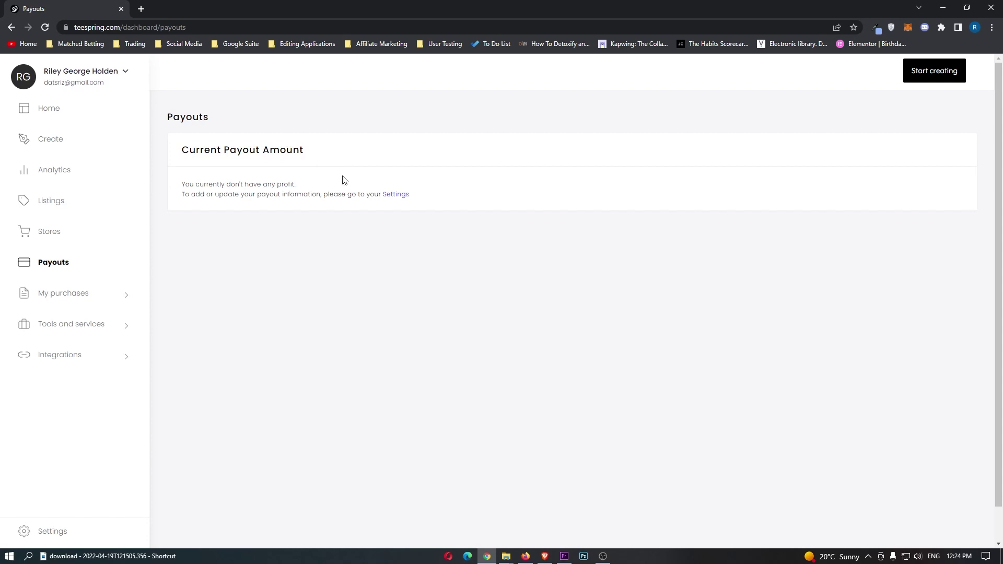
pyautogui.moveTo(187, 194); pyautogui.dragTo(395, 181)
pyautogui.click(412, 194)
pyautogui.click(85, 304)
pyautogui.click(87, 328)
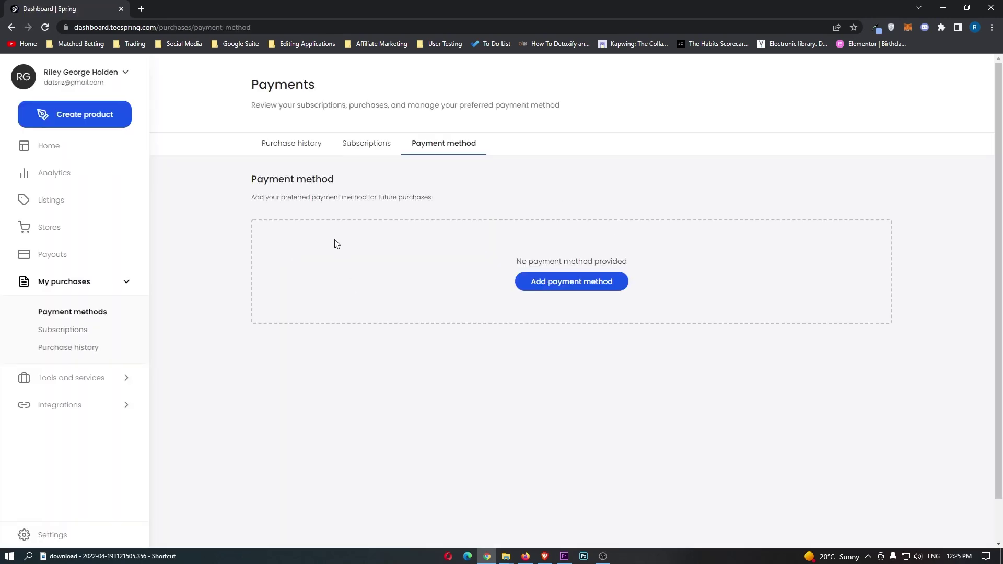
# Browse the Promotions and Pricing discount pages and expand, then collapse, the Integrations list
pyautogui.click(125, 377)
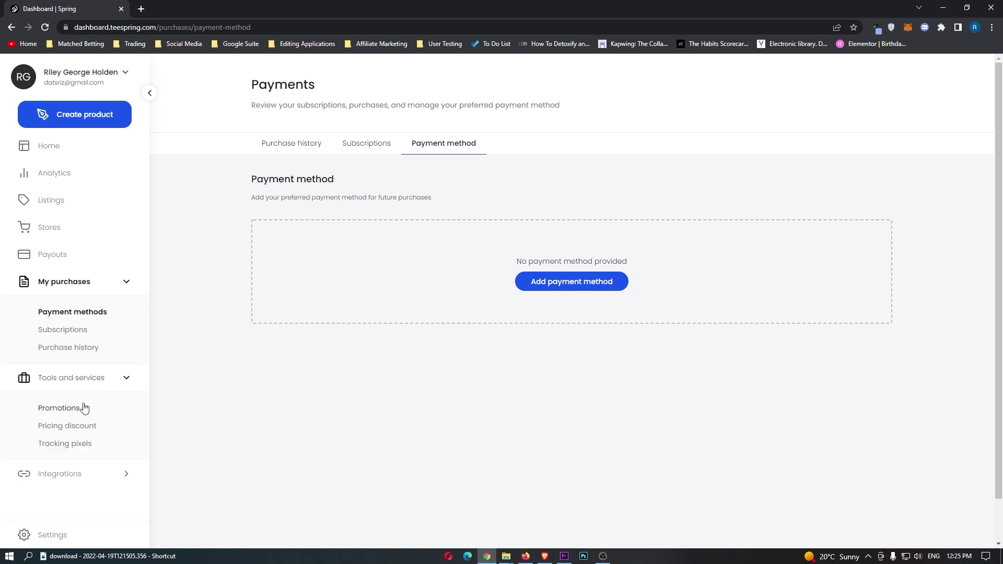
pyautogui.click(79, 409)
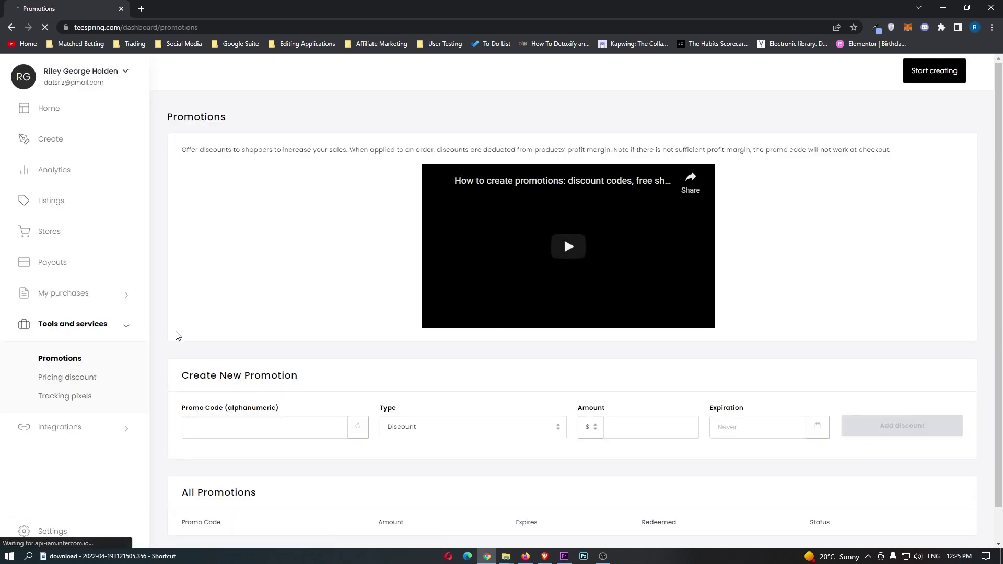
pyautogui.scroll(-1, 176, 334)
pyautogui.scroll(1, 177, 332)
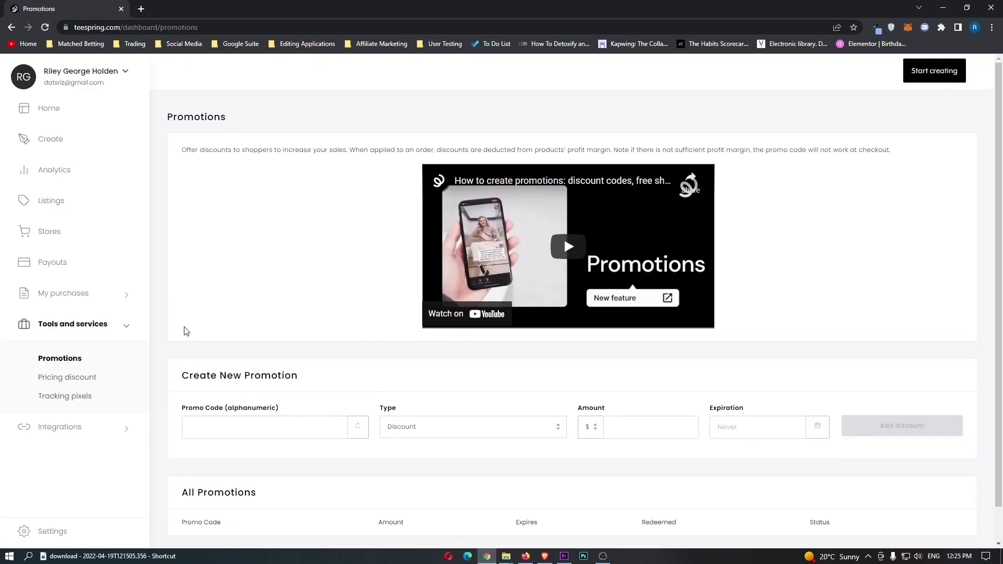
pyautogui.click(92, 377)
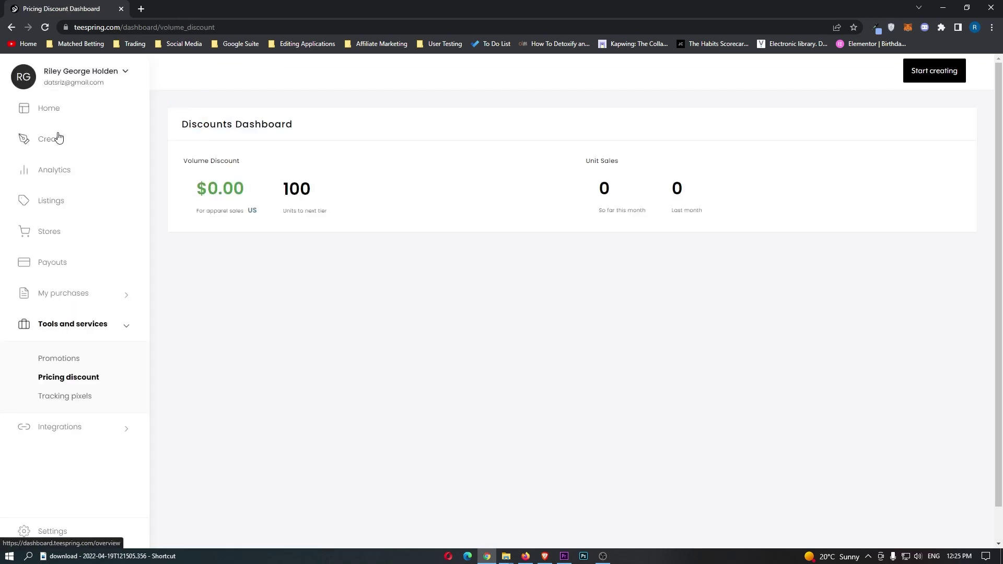
pyautogui.click(65, 424)
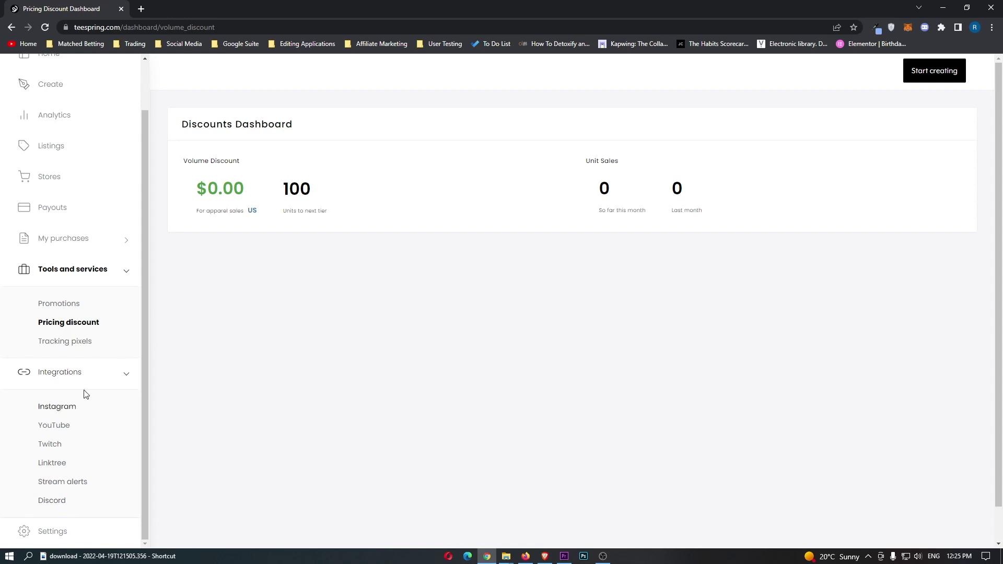
pyautogui.click(92, 379)
pyautogui.click(127, 324)
pyautogui.click(89, 115)
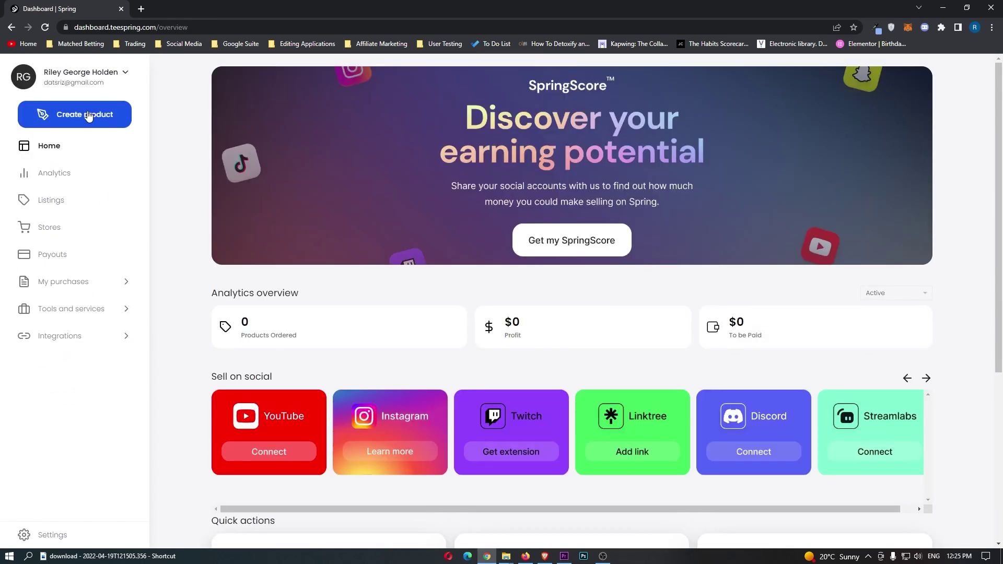